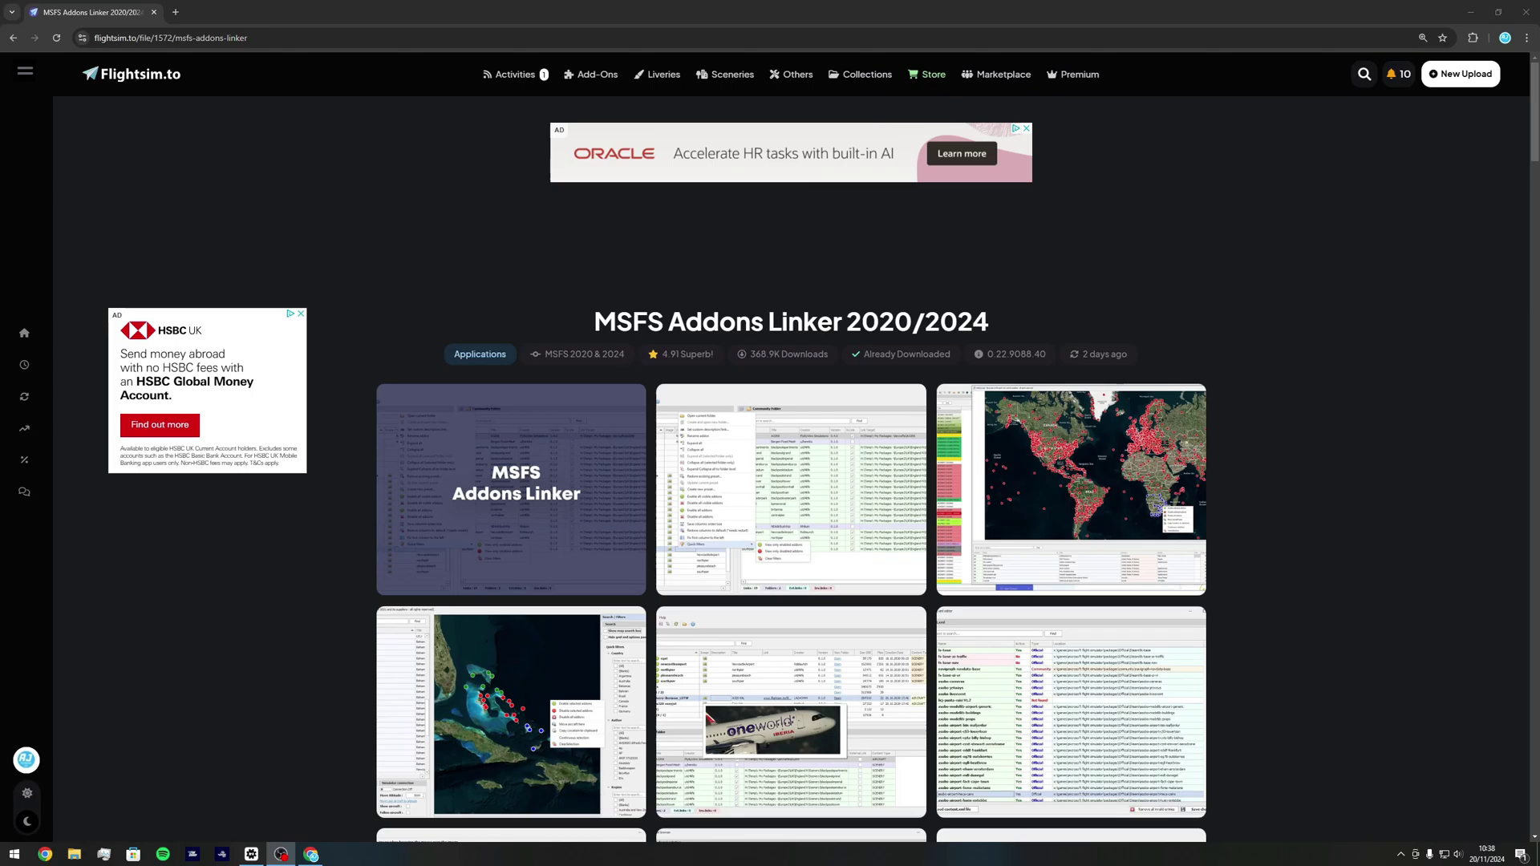
Step: Open the MSFS_Addons_Linker folder and launch MSFS_AddonsLinker_2024.exe with its Open action
{"action": "scroll", "coordinate": [726, 513], "scroll_direction": "down", "scroll_amount": 8}
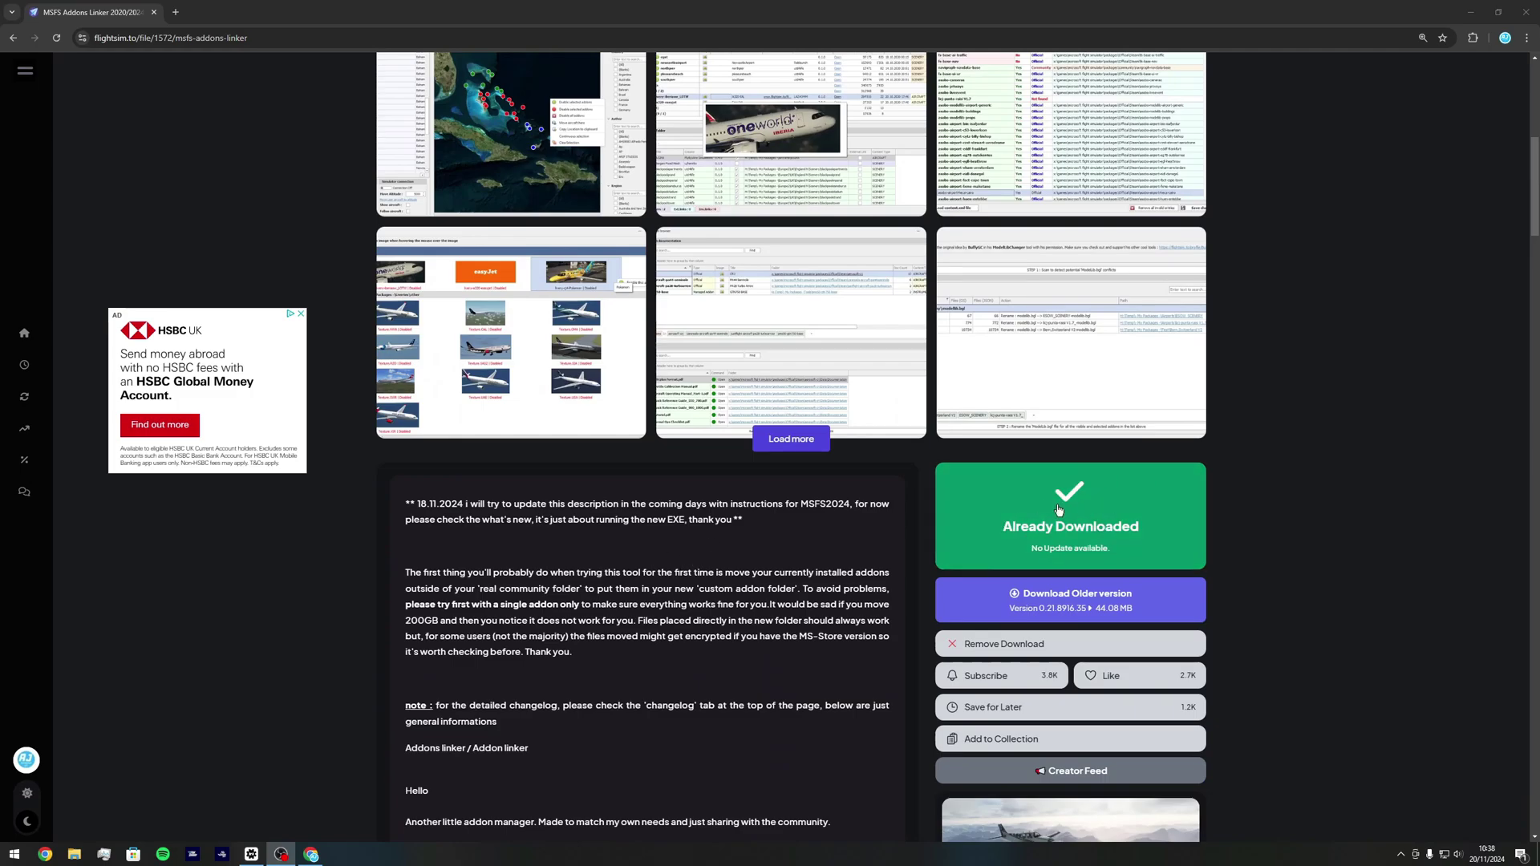
{"action": "scroll", "coordinate": [1099, 506], "scroll_direction": "up", "scroll_amount": 5}
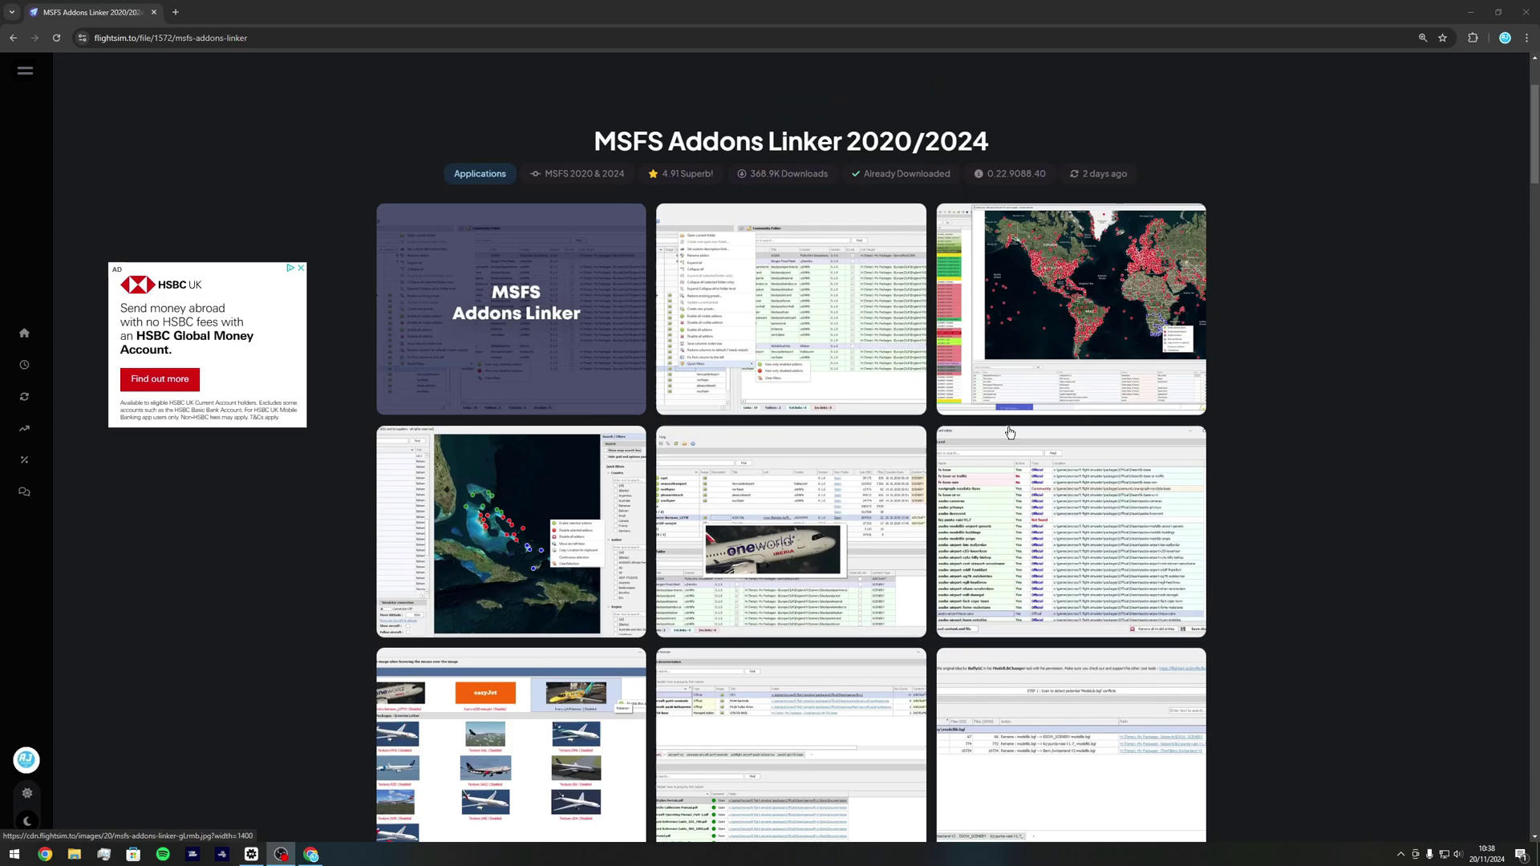
{"action": "scroll", "coordinate": [731, 637], "scroll_direction": "down", "scroll_amount": 1}
{"action": "scroll", "coordinate": [730, 638], "scroll_direction": "down", "scroll_amount": 2}
{"action": "scroll", "coordinate": [623, 593], "scroll_direction": "up", "scroll_amount": 1}
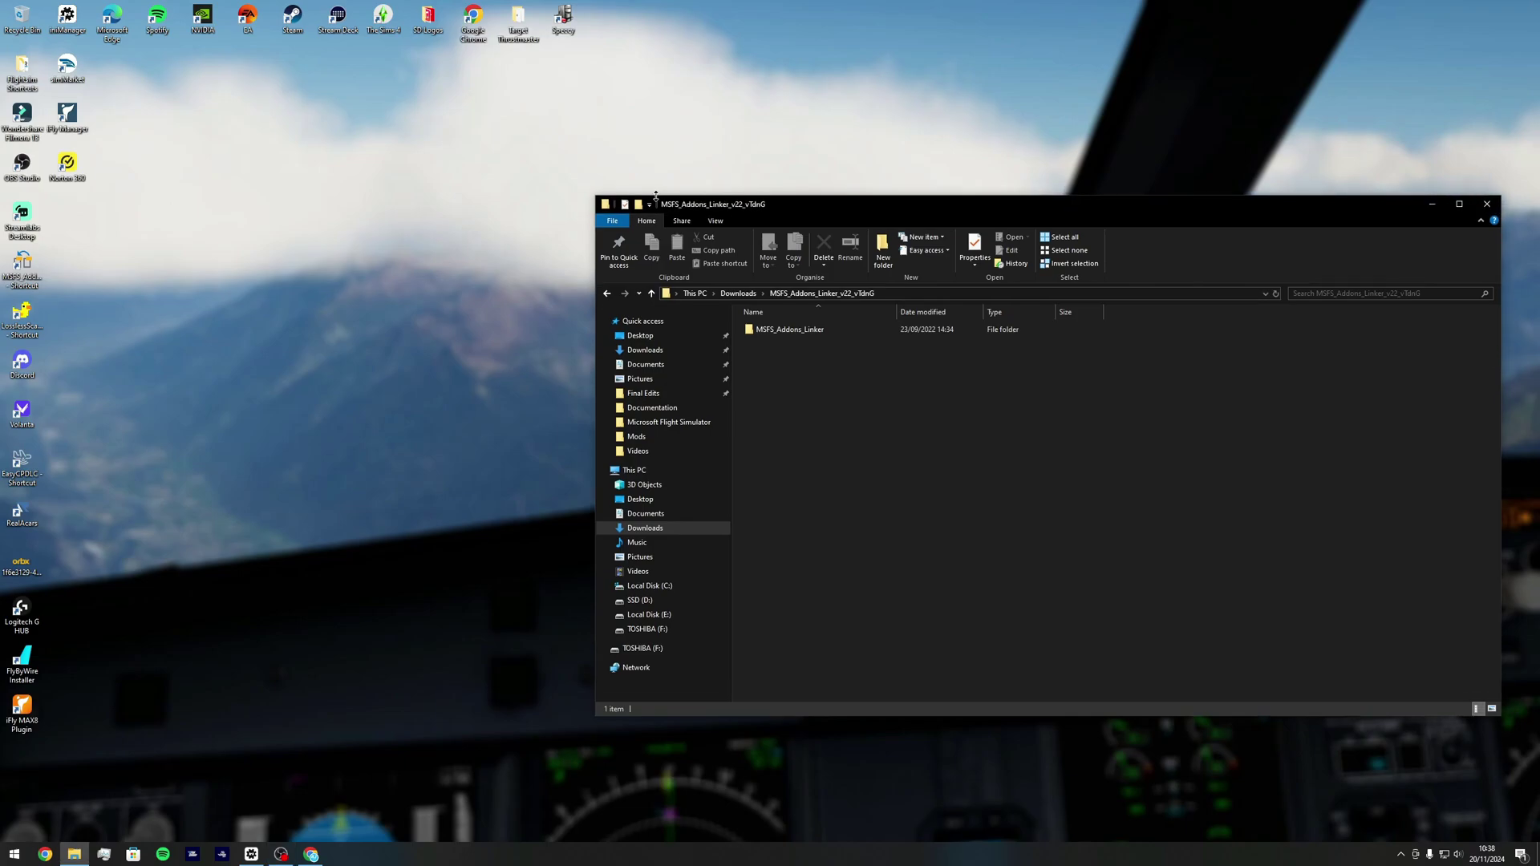
{"action": "left_click_drag", "start_coordinate": [704, 215], "coordinate": [501, 212]}
{"action": "double_click", "coordinate": [611, 337]}
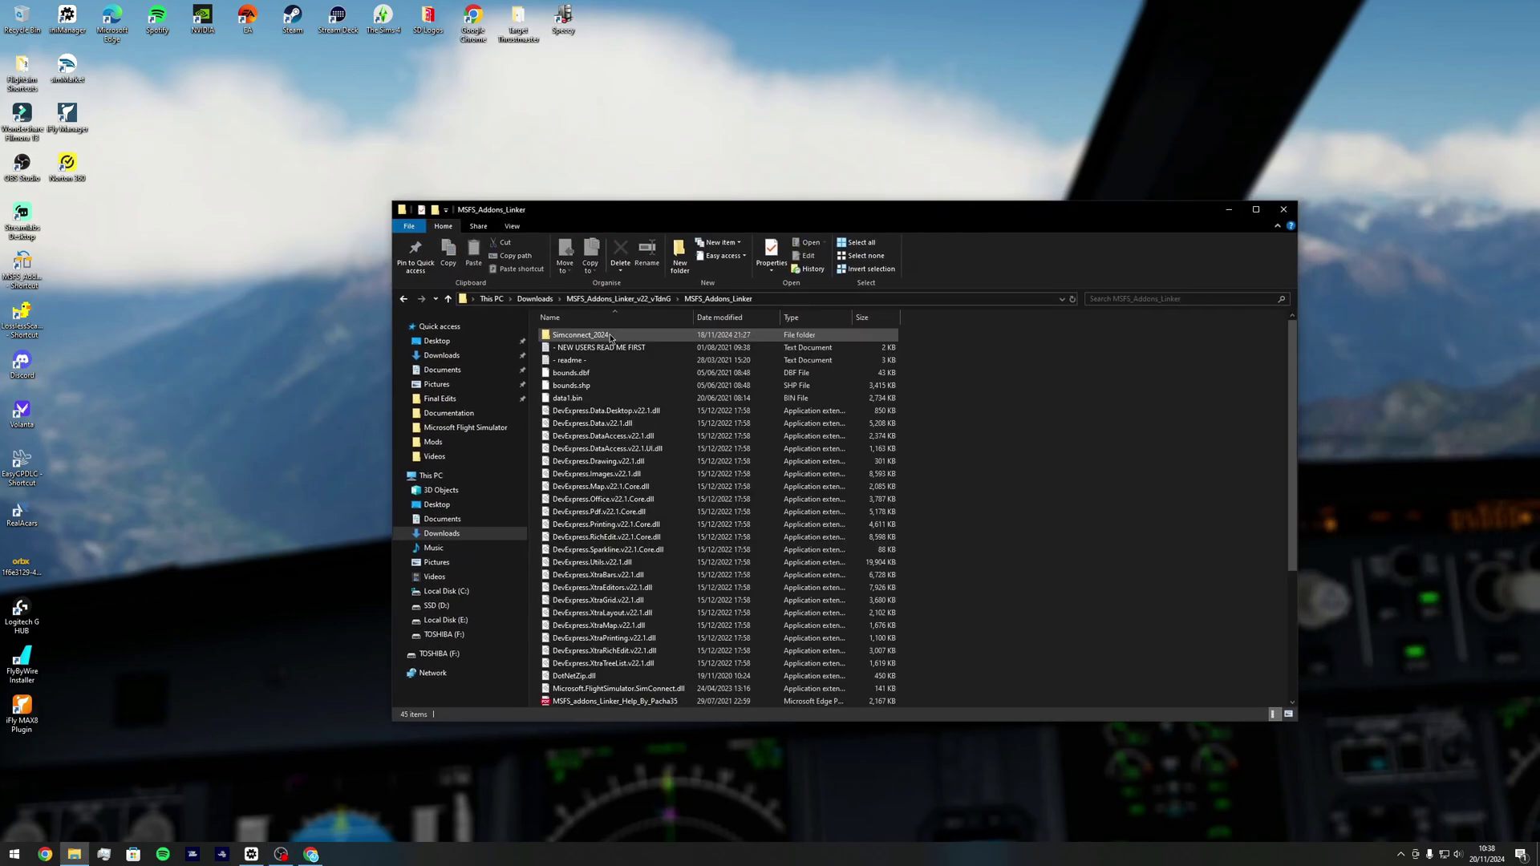
{"action": "scroll", "coordinate": [601, 433], "scroll_direction": "down", "scroll_amount": 5}
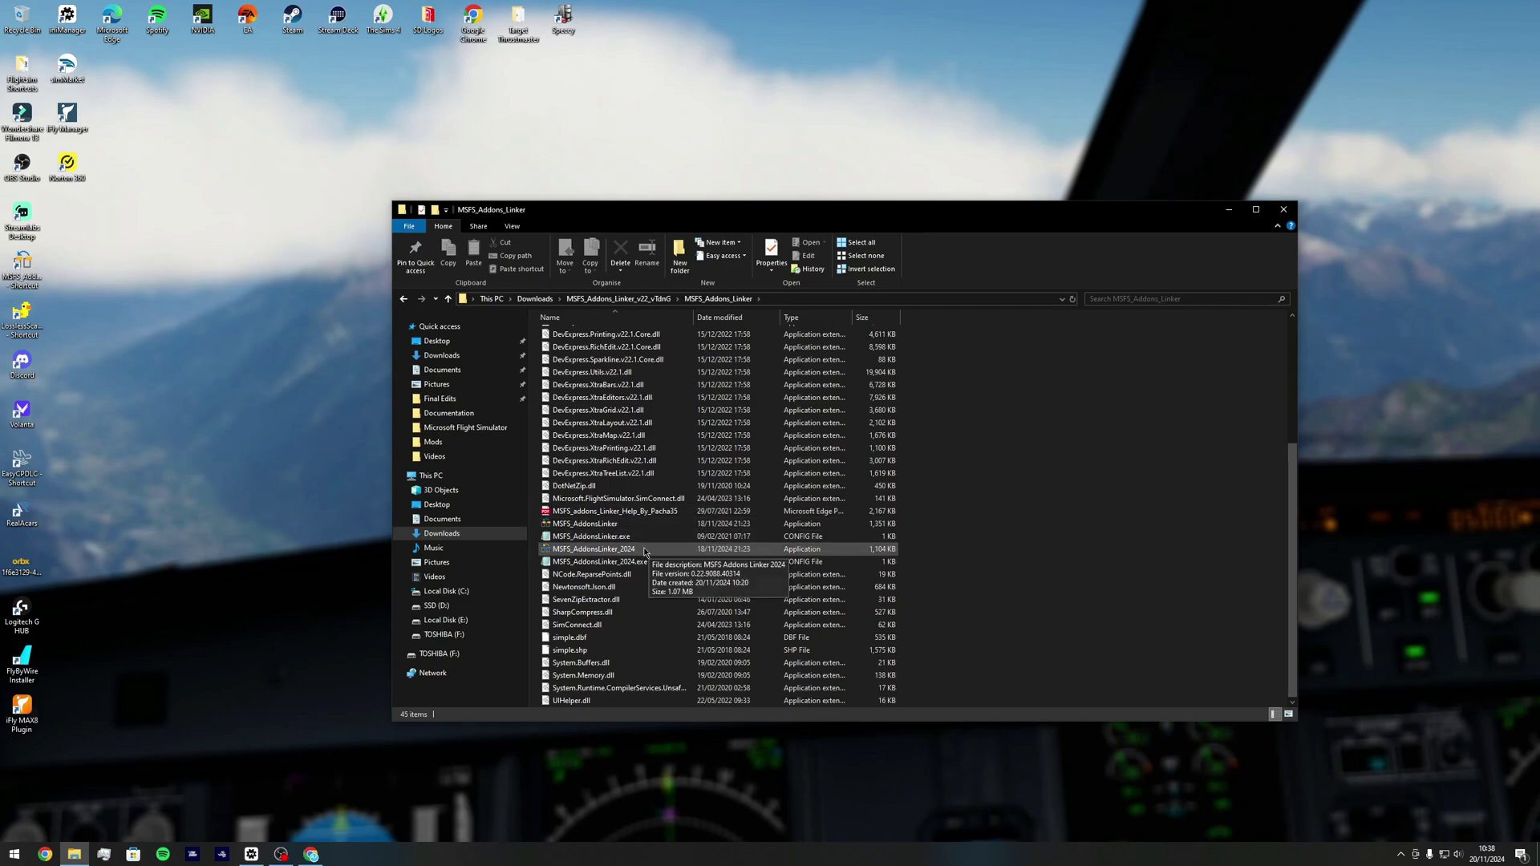
{"action": "right_click", "coordinate": [644, 552]}
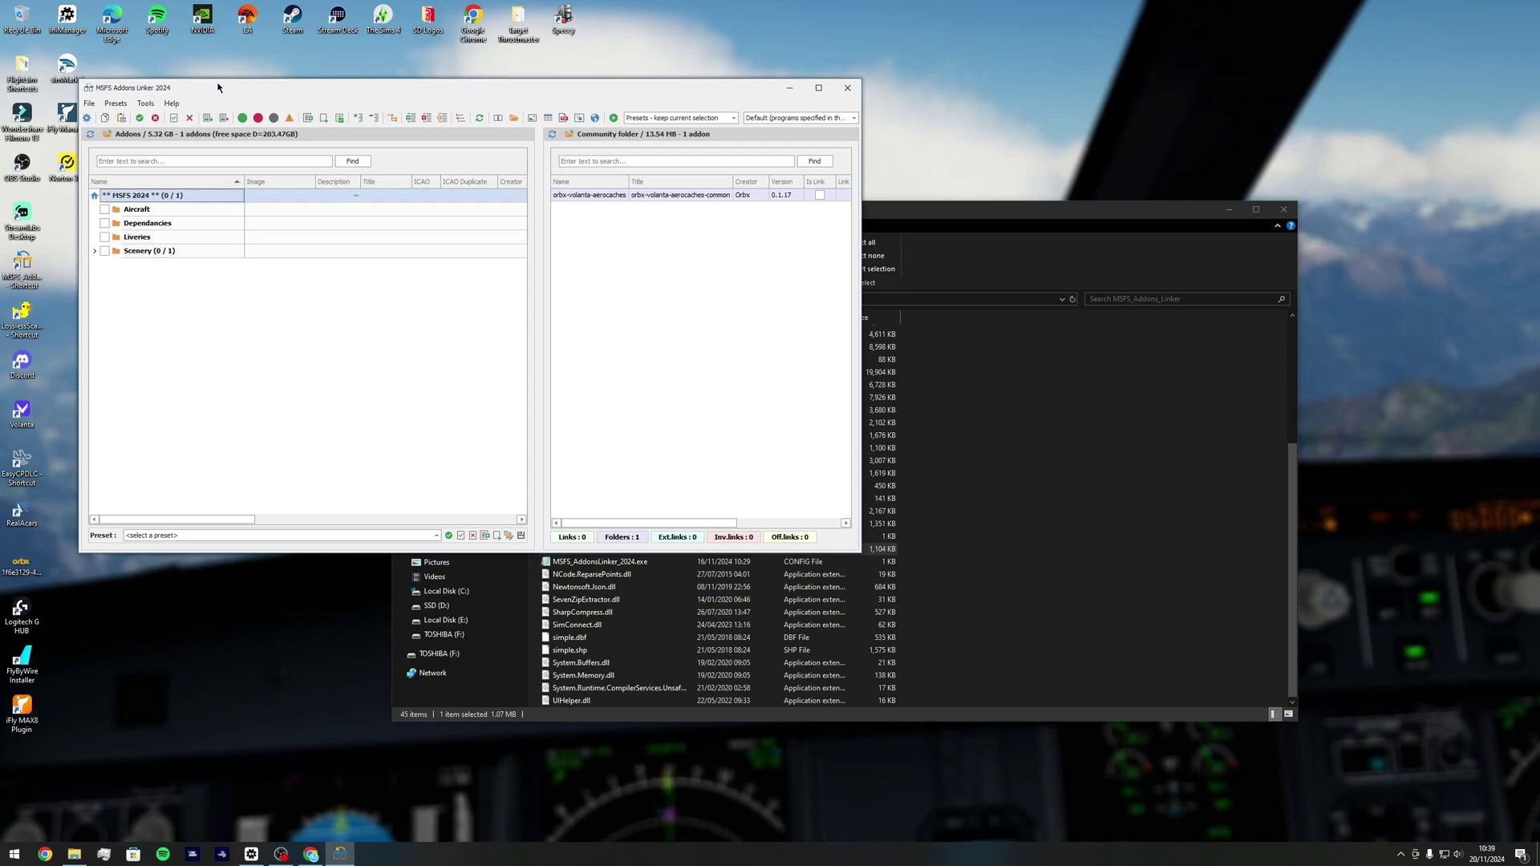
Step: Maximise the linker, show its Options dialog and select the D:\MSFS 2024 addons folder entry
{"action": "double_click", "coordinate": [217, 87]}
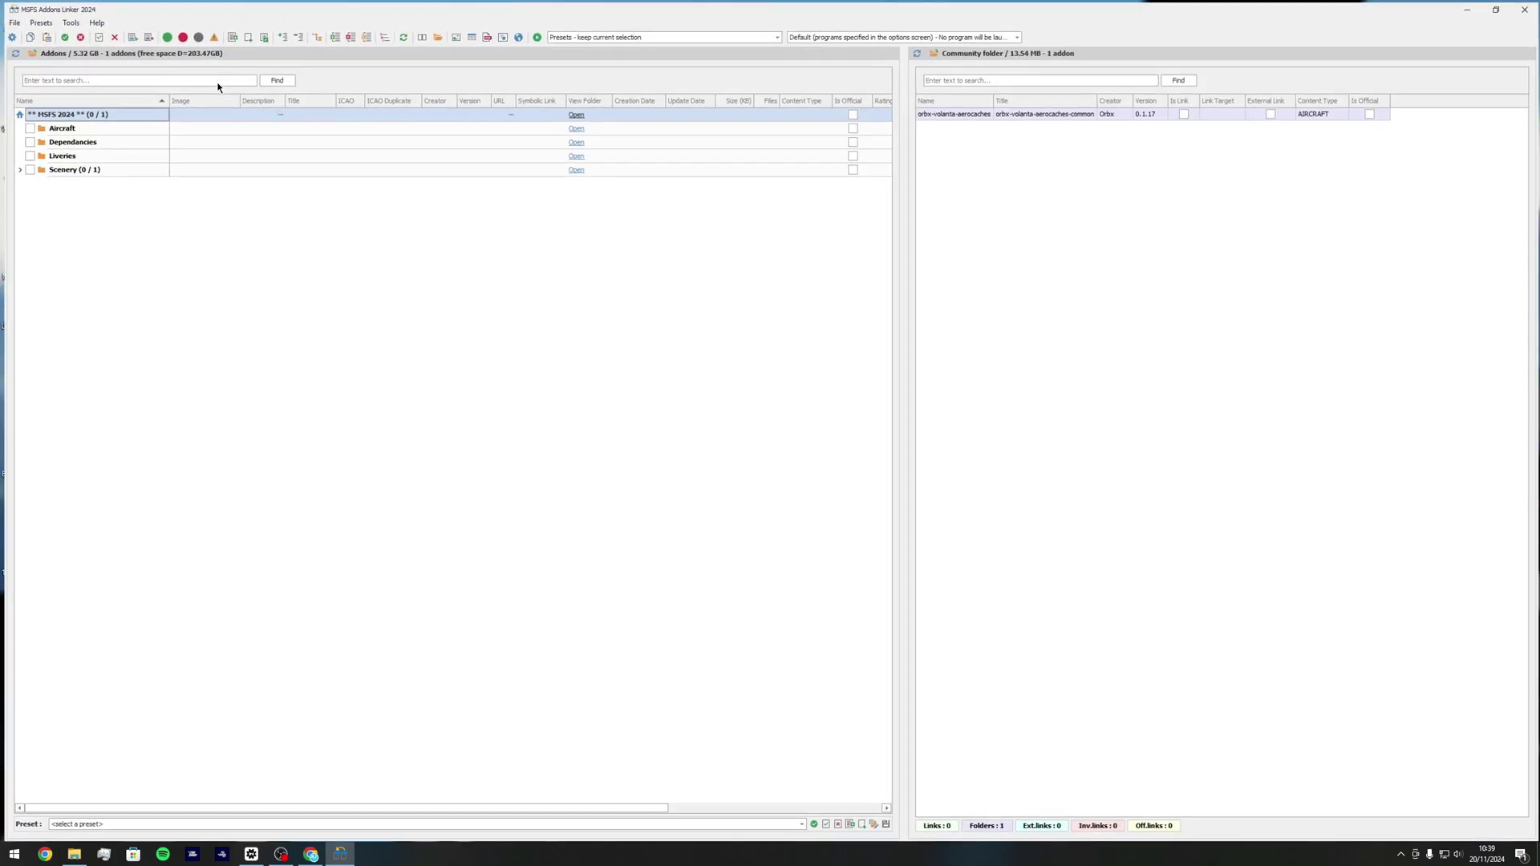
{"action": "left_click", "coordinate": [8, 36]}
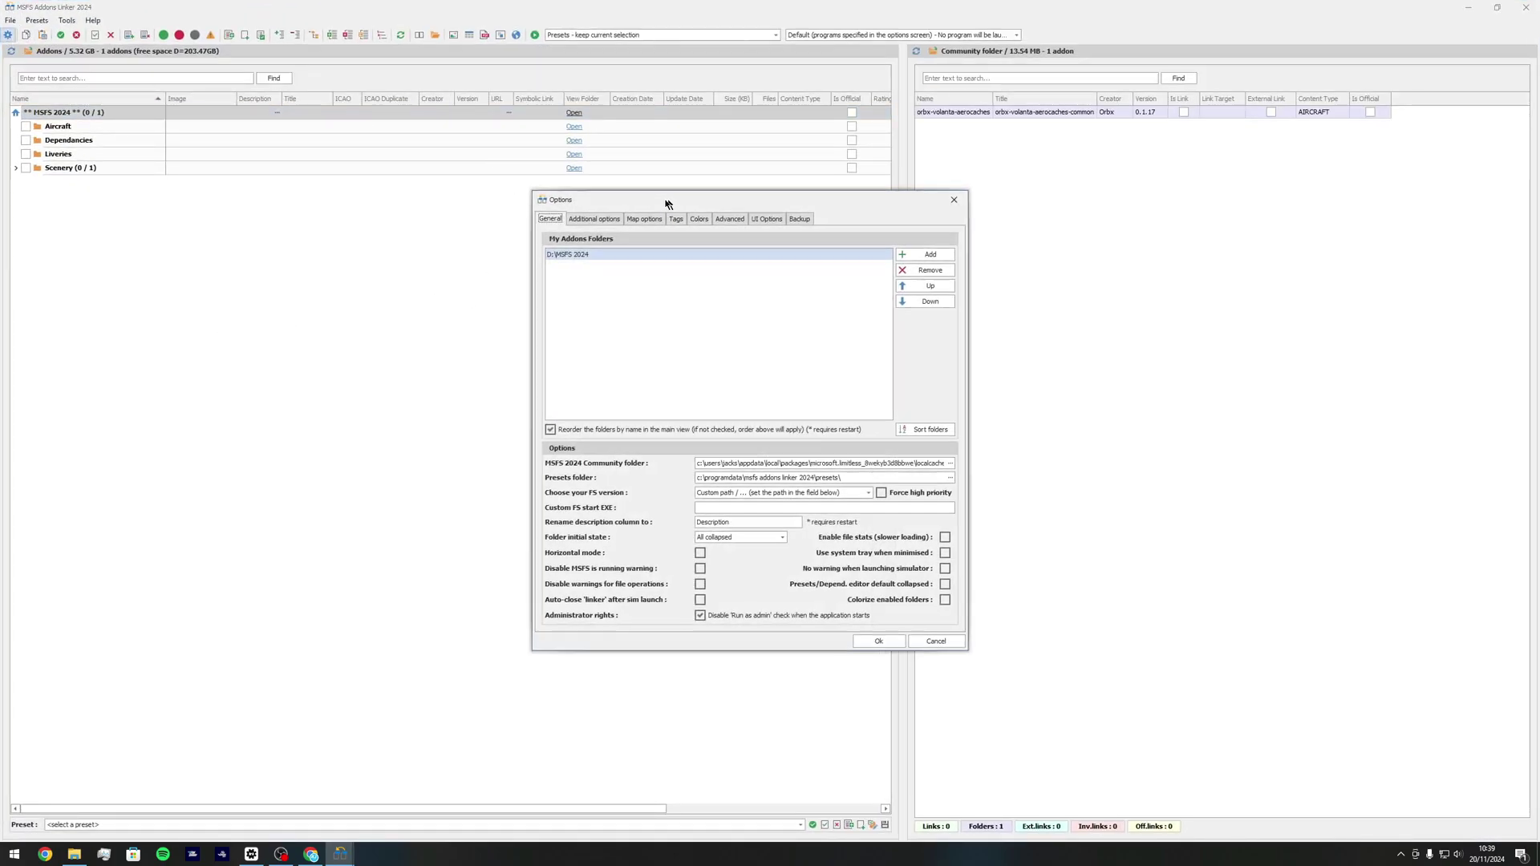
{"action": "left_click_drag", "start_coordinate": [670, 203], "coordinate": [433, 153]}
{"action": "left_click_drag", "start_coordinate": [567, 155], "coordinate": [677, 203]}
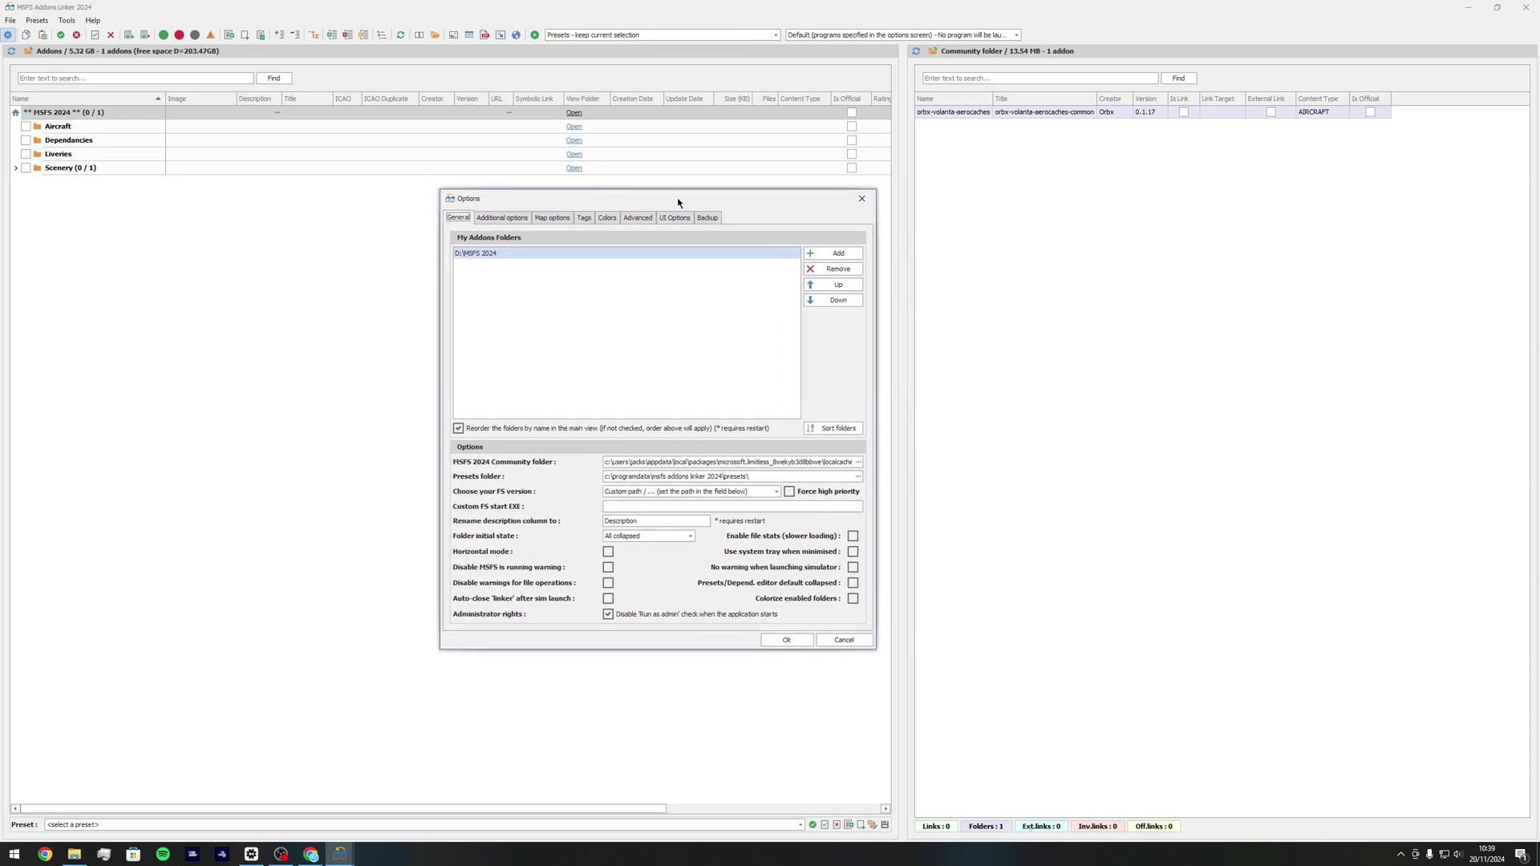
{"action": "left_click", "coordinate": [526, 316]}
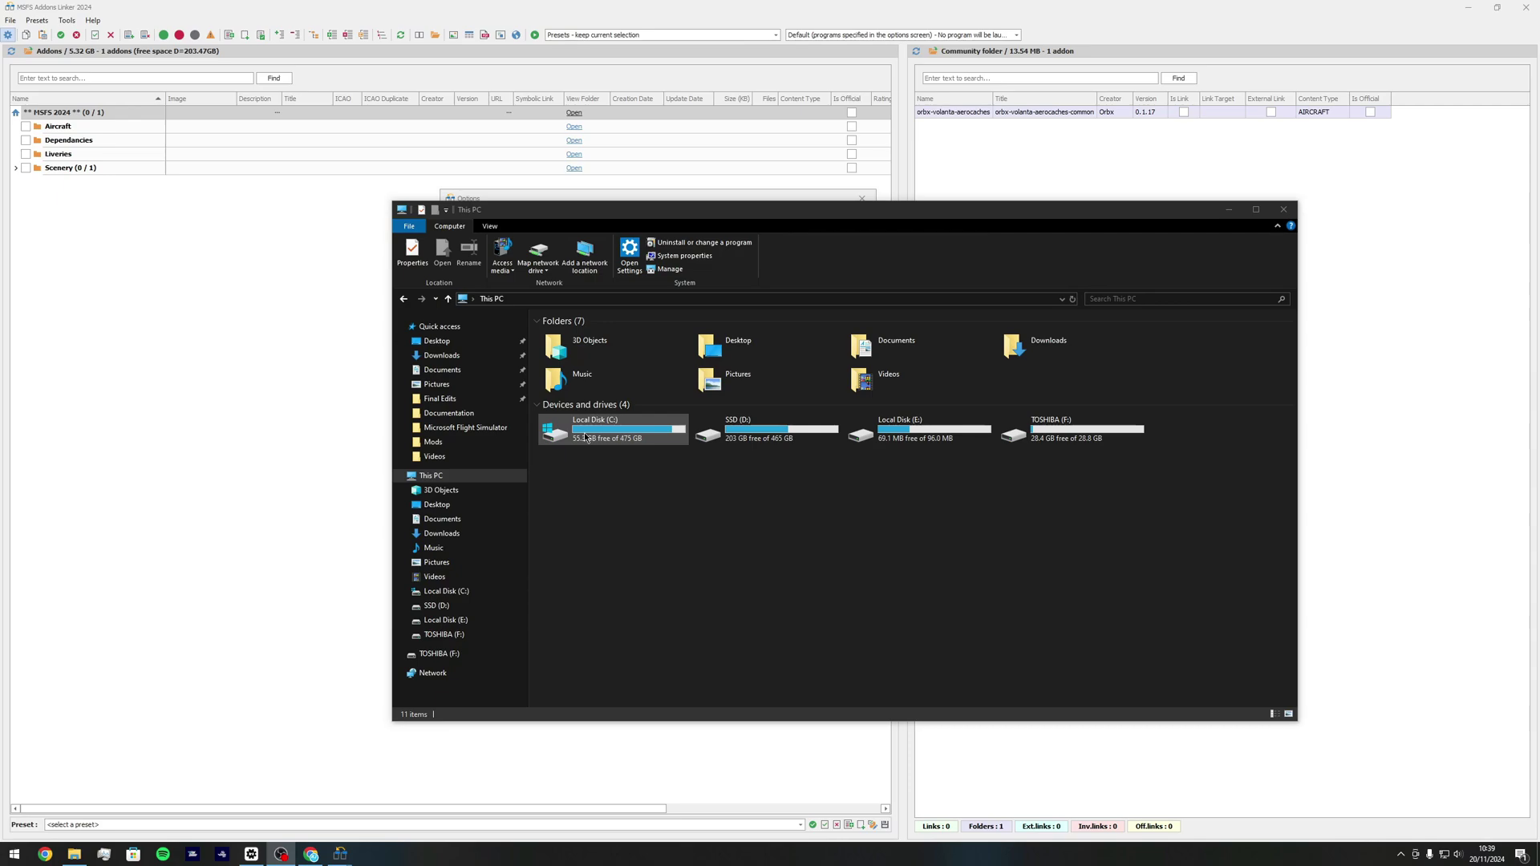
Step: Open SSD (D:) > MSFS 2024 and select its Aircraft, Dependancies, Liveries and Scenery folders
{"action": "left_click", "coordinate": [752, 436]}
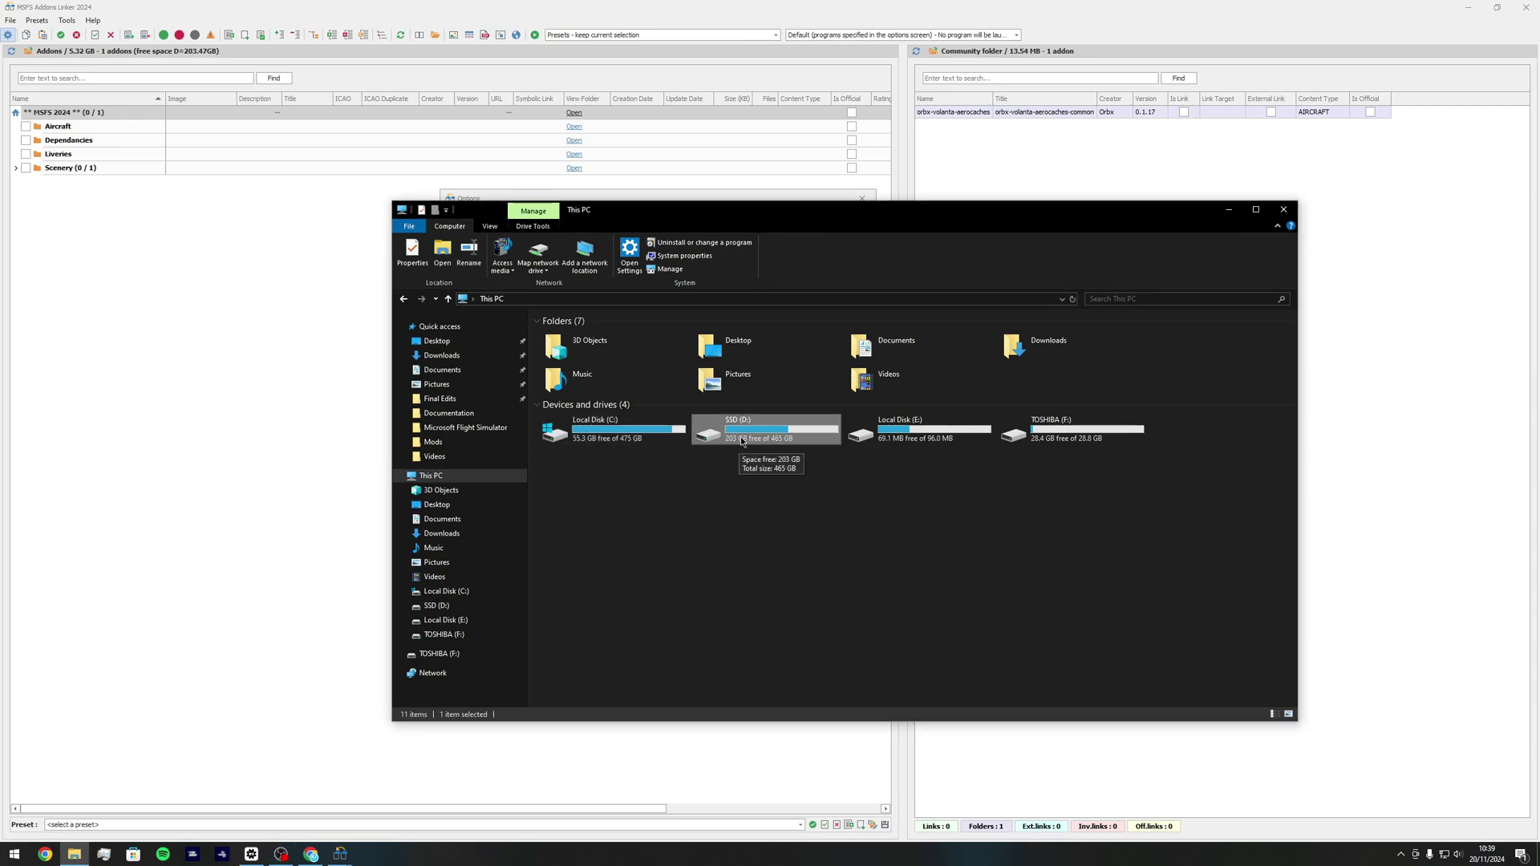
{"action": "double_click", "coordinate": [741, 445]}
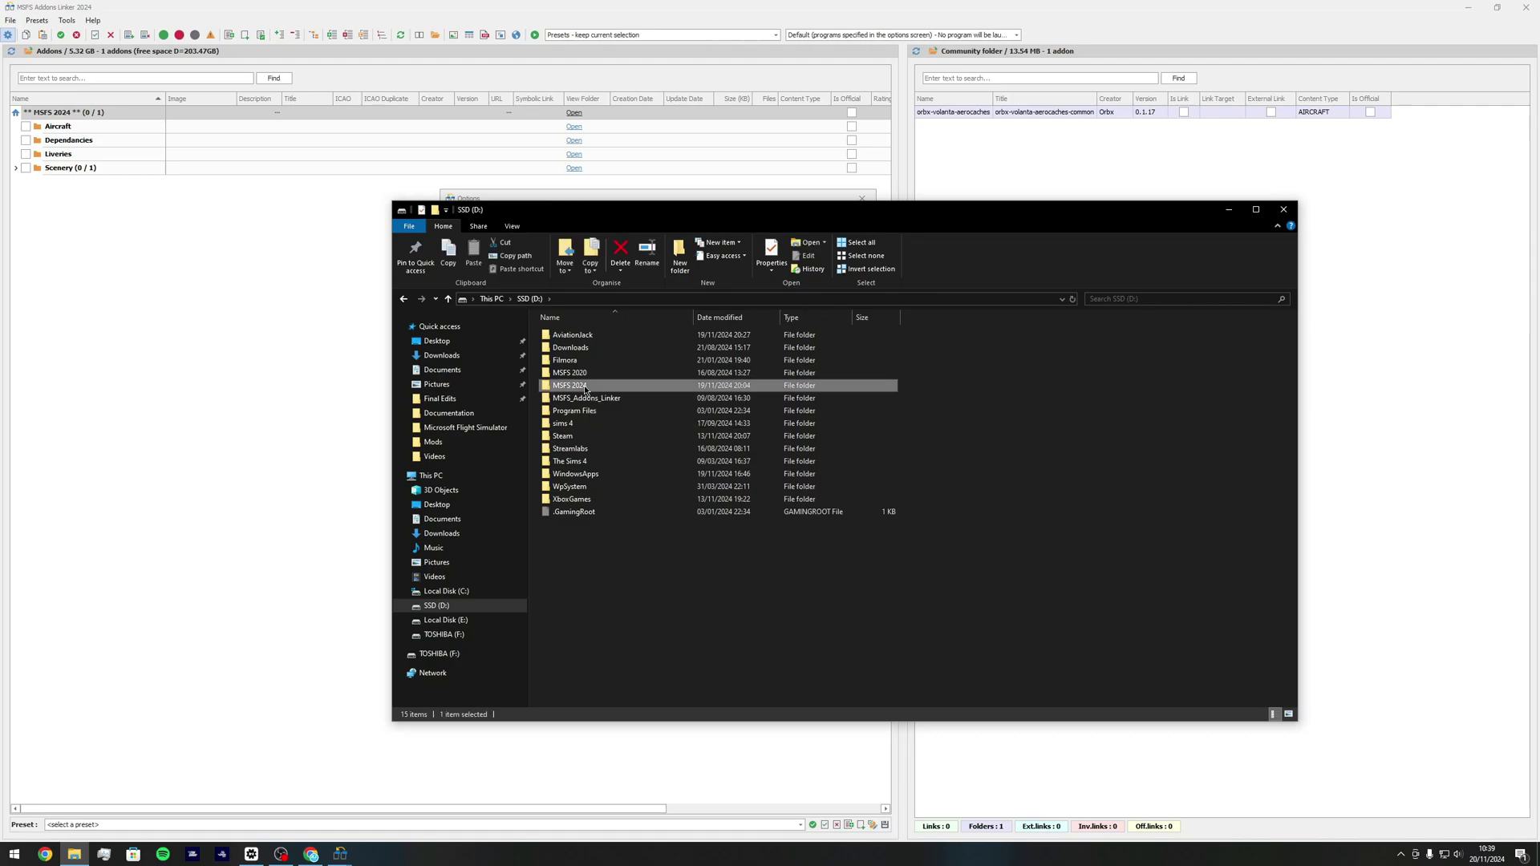
{"action": "double_click", "coordinate": [585, 386]}
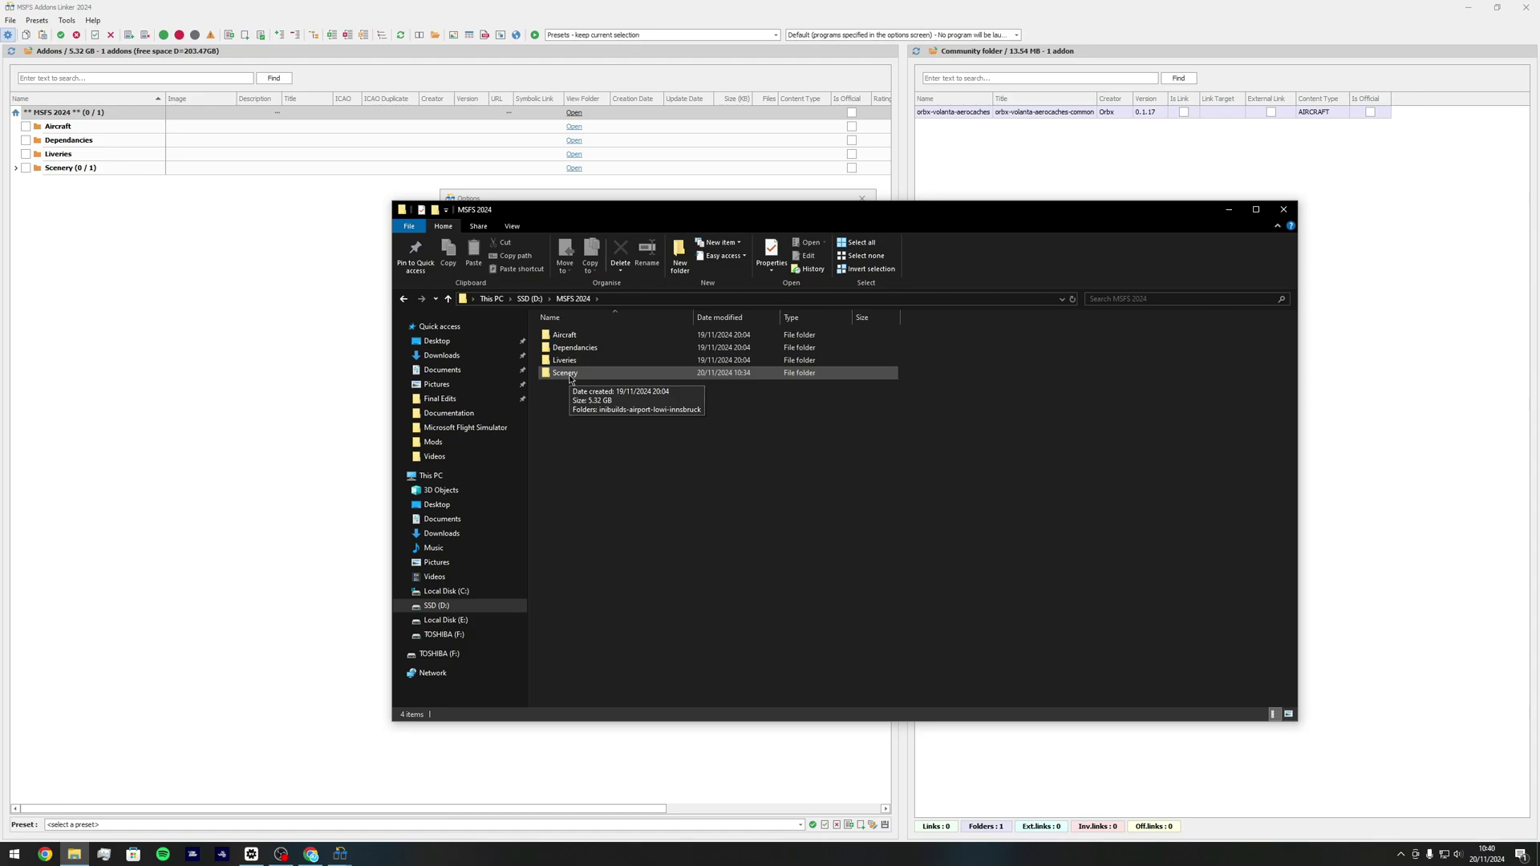
{"action": "left_click", "coordinate": [403, 298]}
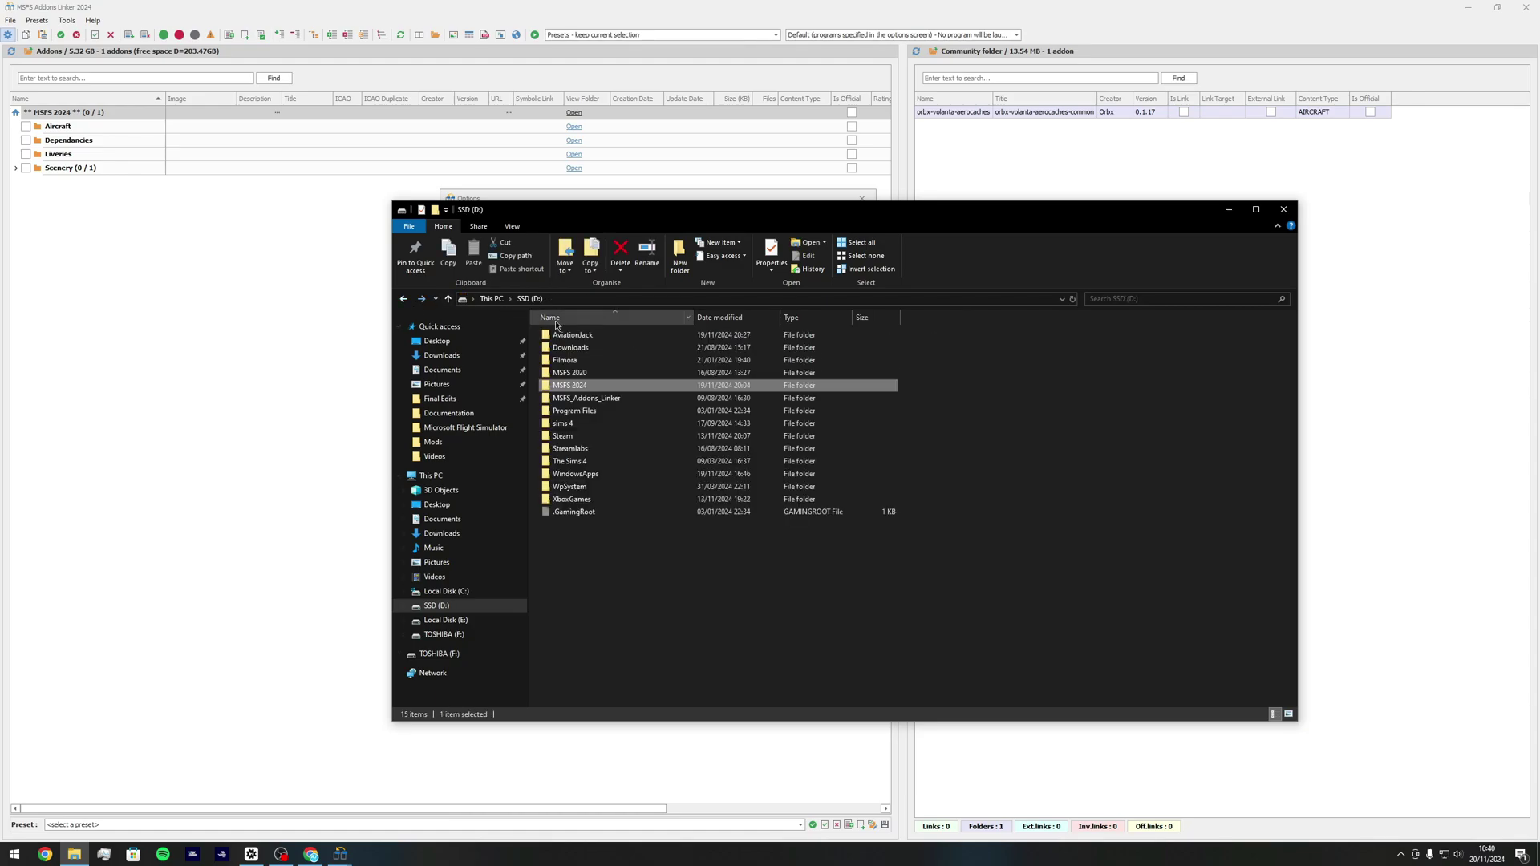
{"action": "double_click", "coordinate": [576, 387]}
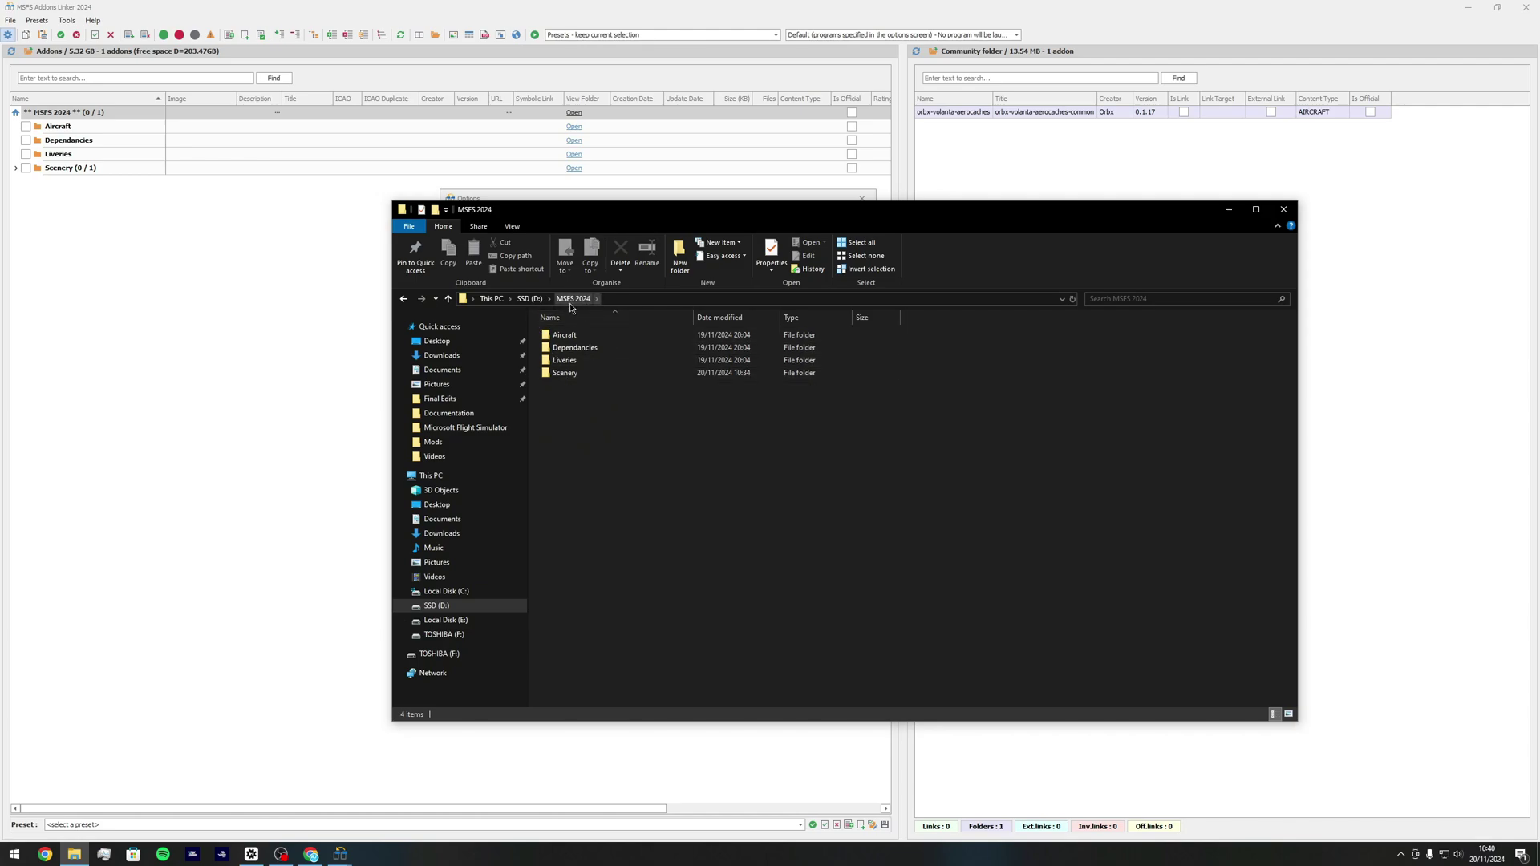
{"action": "left_click", "coordinate": [577, 371]}
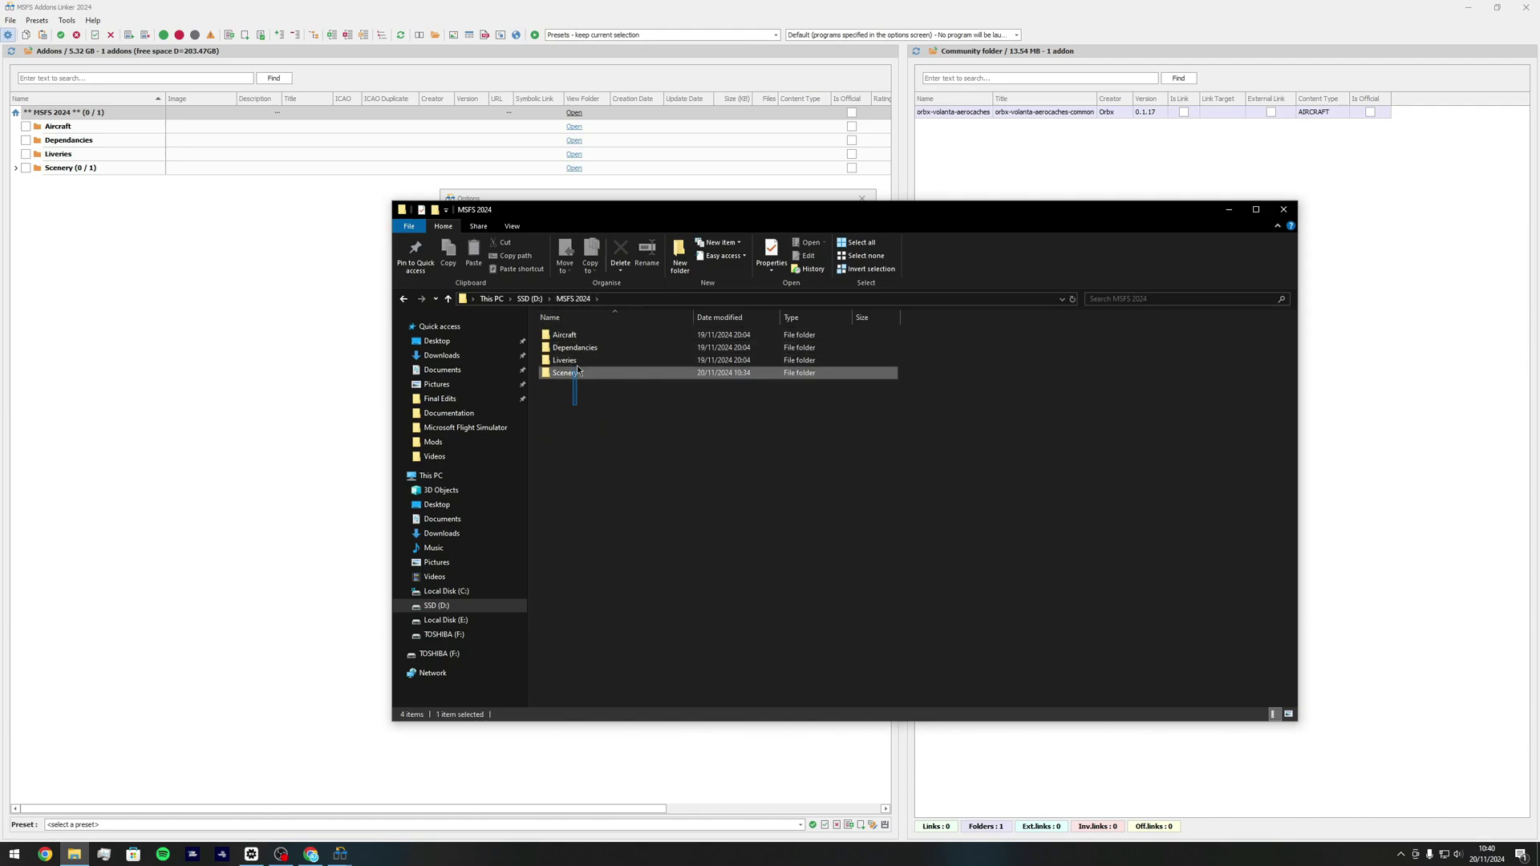
{"action": "key", "text": "ctrl+a"}
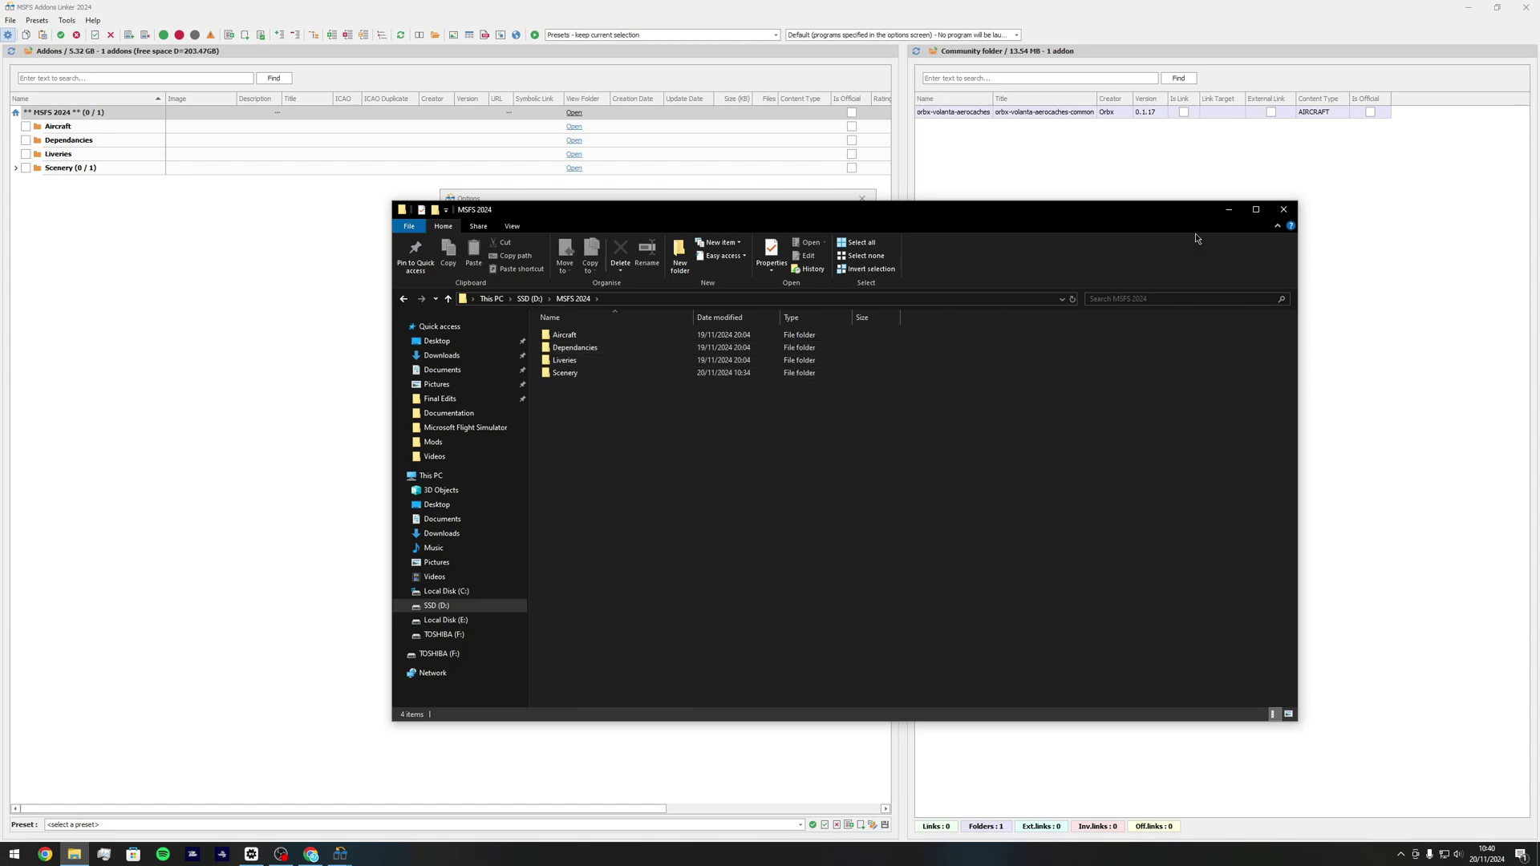
Step: Minimise File Explorer, then browse to D:\MSFS 2024 in the Add folder browser and cancel
{"action": "left_click", "coordinate": [1229, 209]}
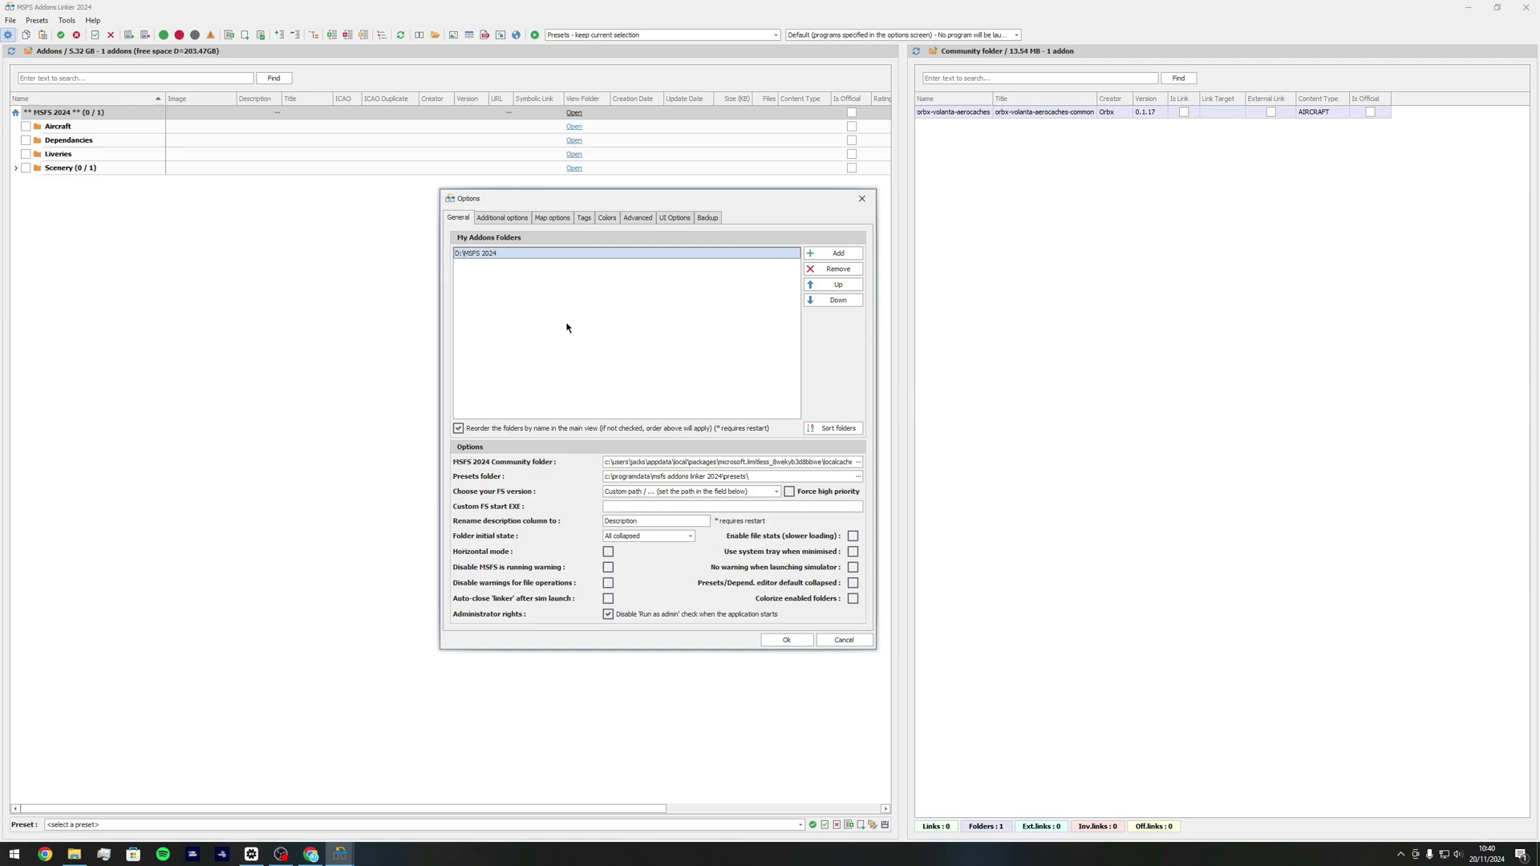
{"action": "left_click", "coordinate": [842, 253]}
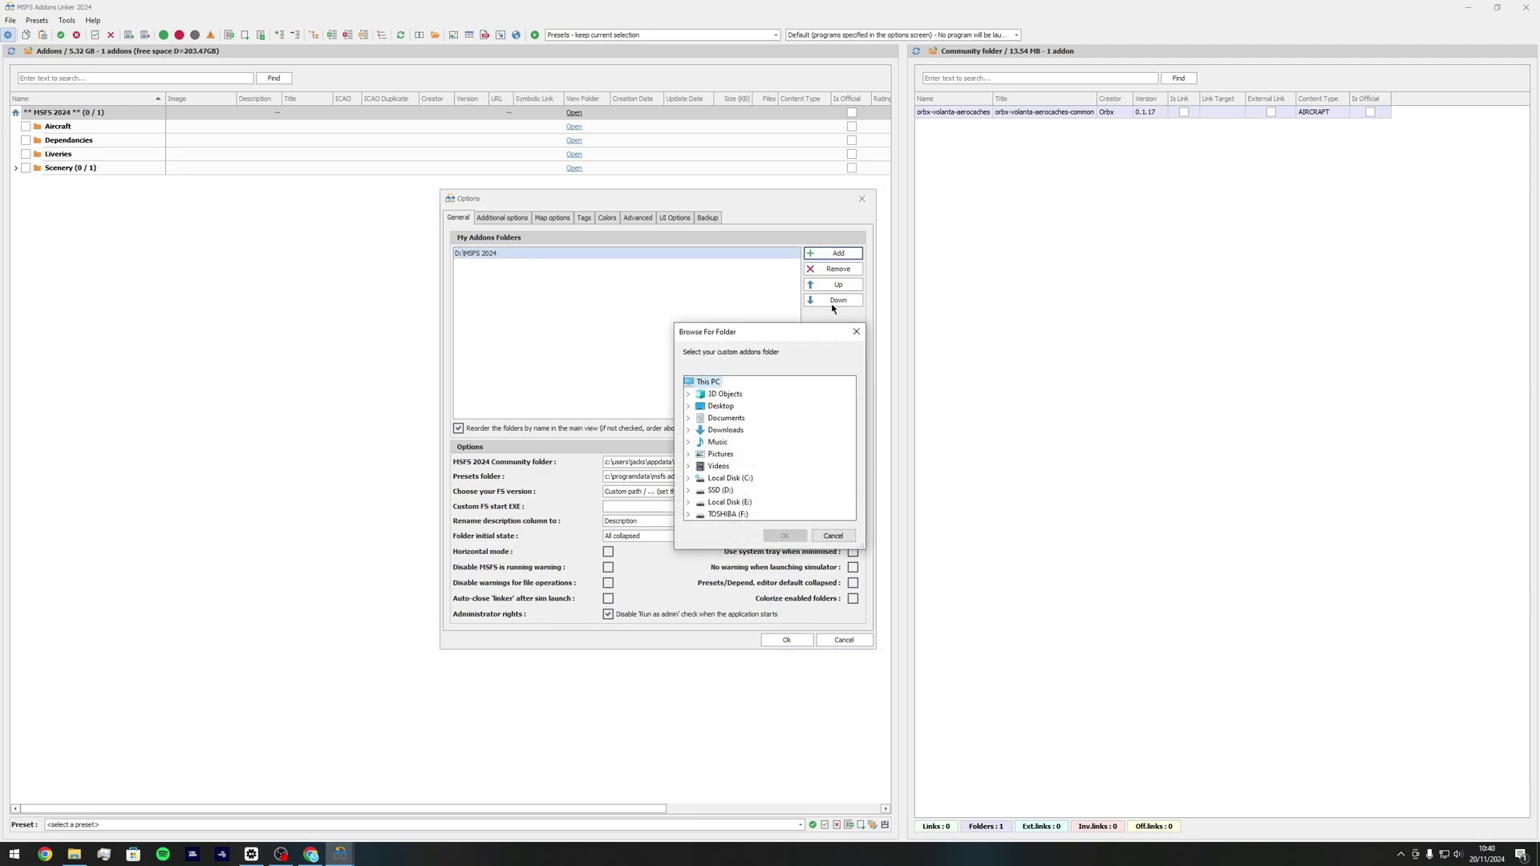
{"action": "left_click", "coordinate": [688, 490]}
{"action": "double_click", "coordinate": [733, 444]}
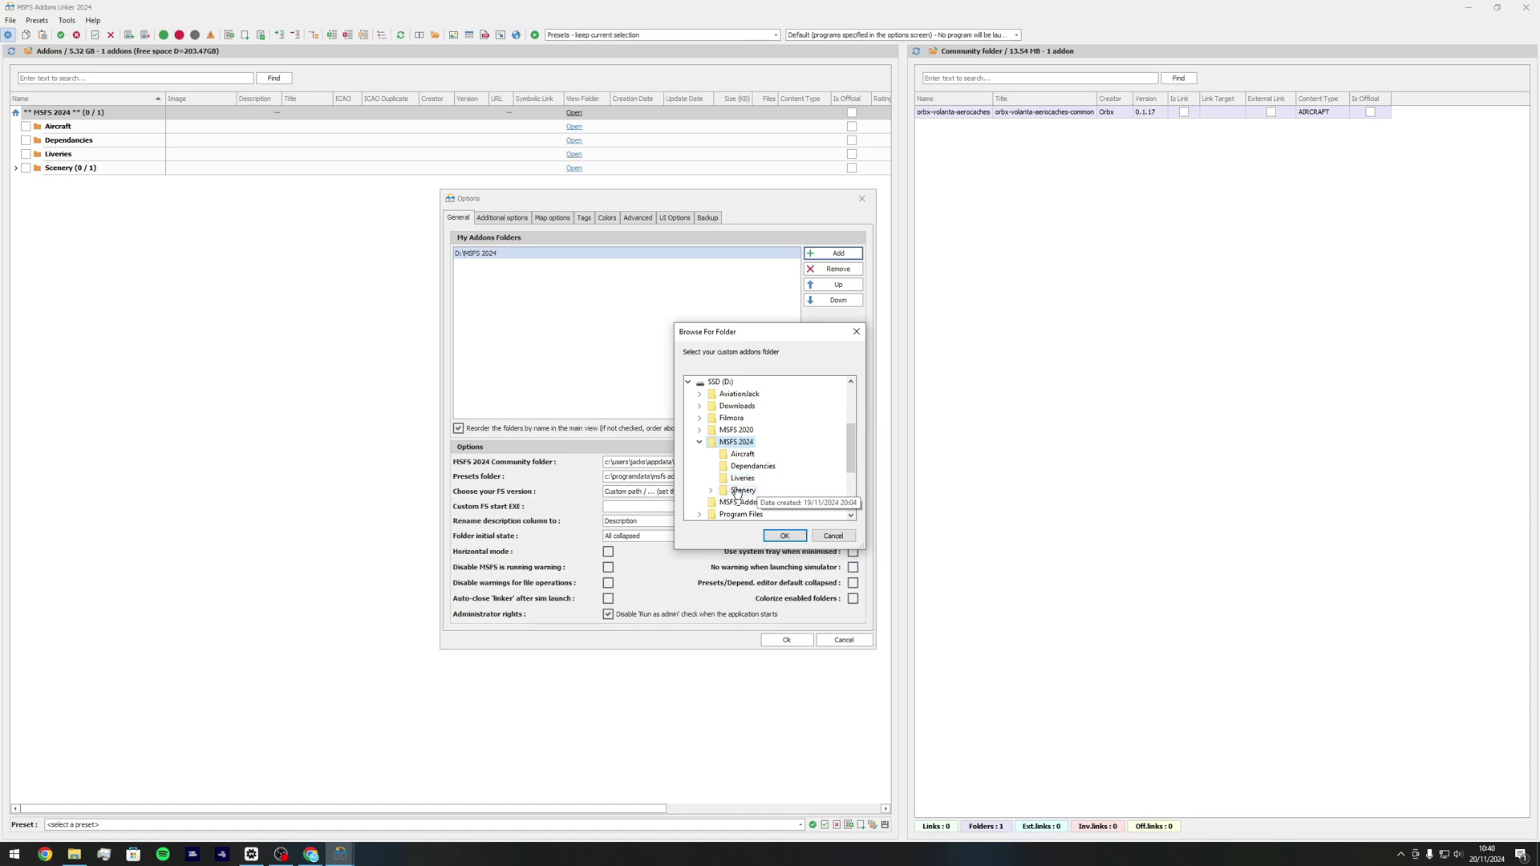
{"action": "left_click", "coordinate": [833, 535]}
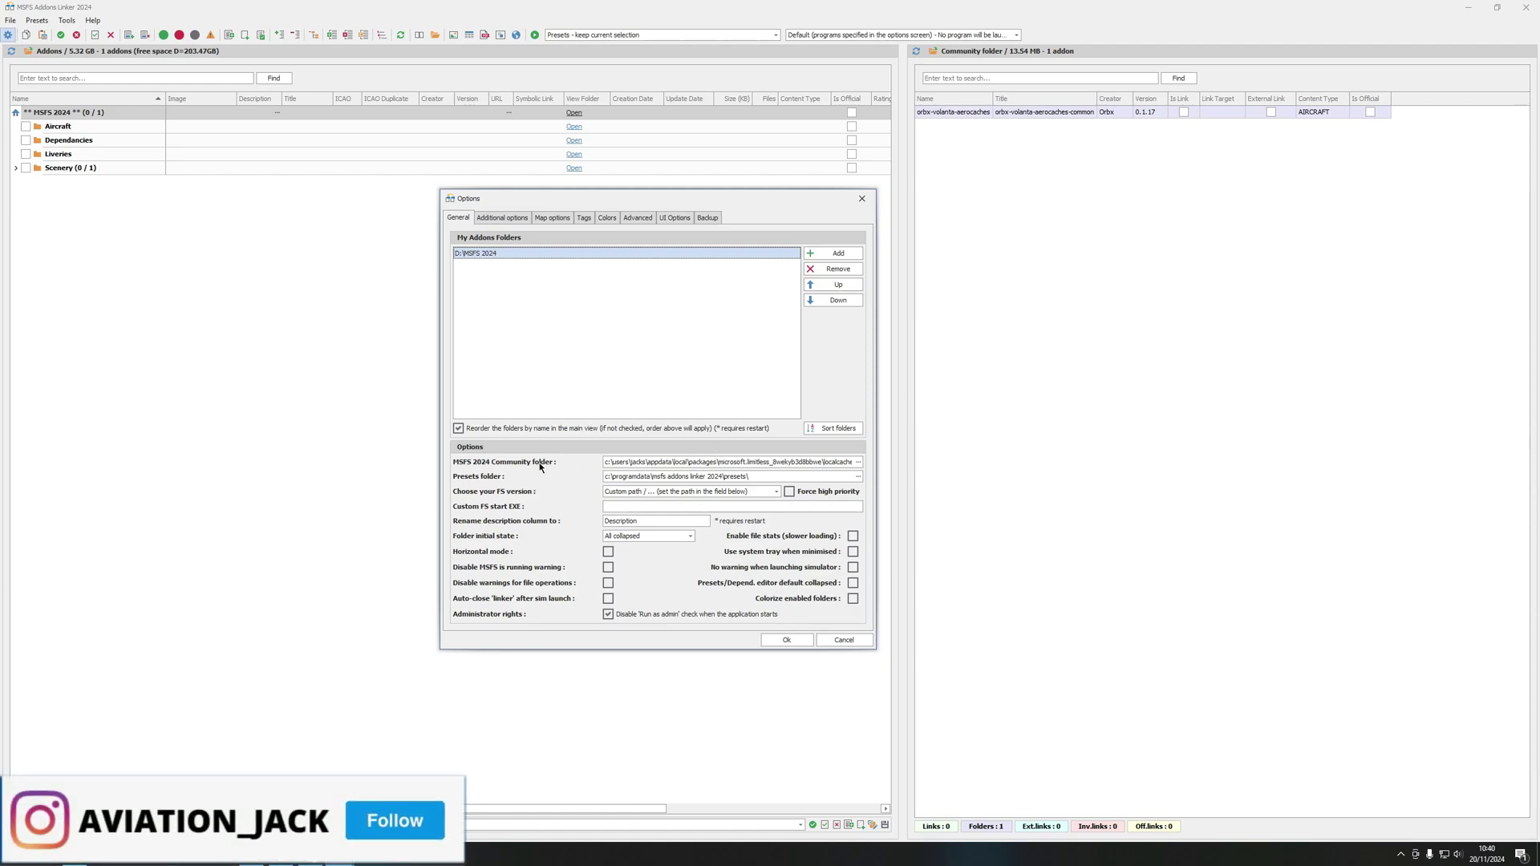
Step: Check the MSFS 2024 Community folder path, then confirm Options with D:\MSFS 2024 as addons folder
{"action": "left_click", "coordinate": [609, 462]}
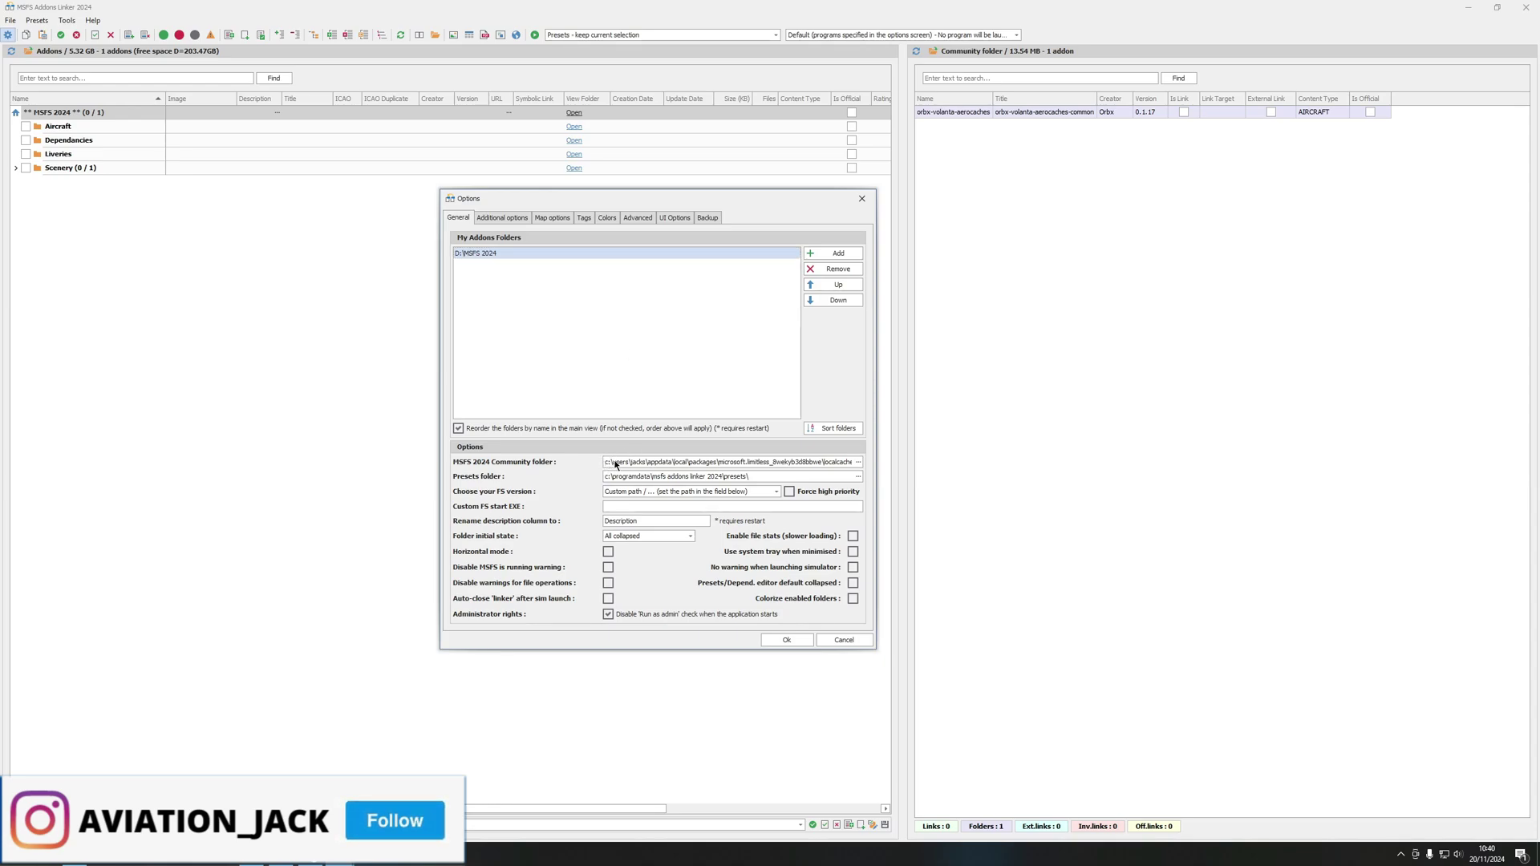
{"action": "left_click_drag", "start_coordinate": [615, 464], "coordinate": [848, 461]}
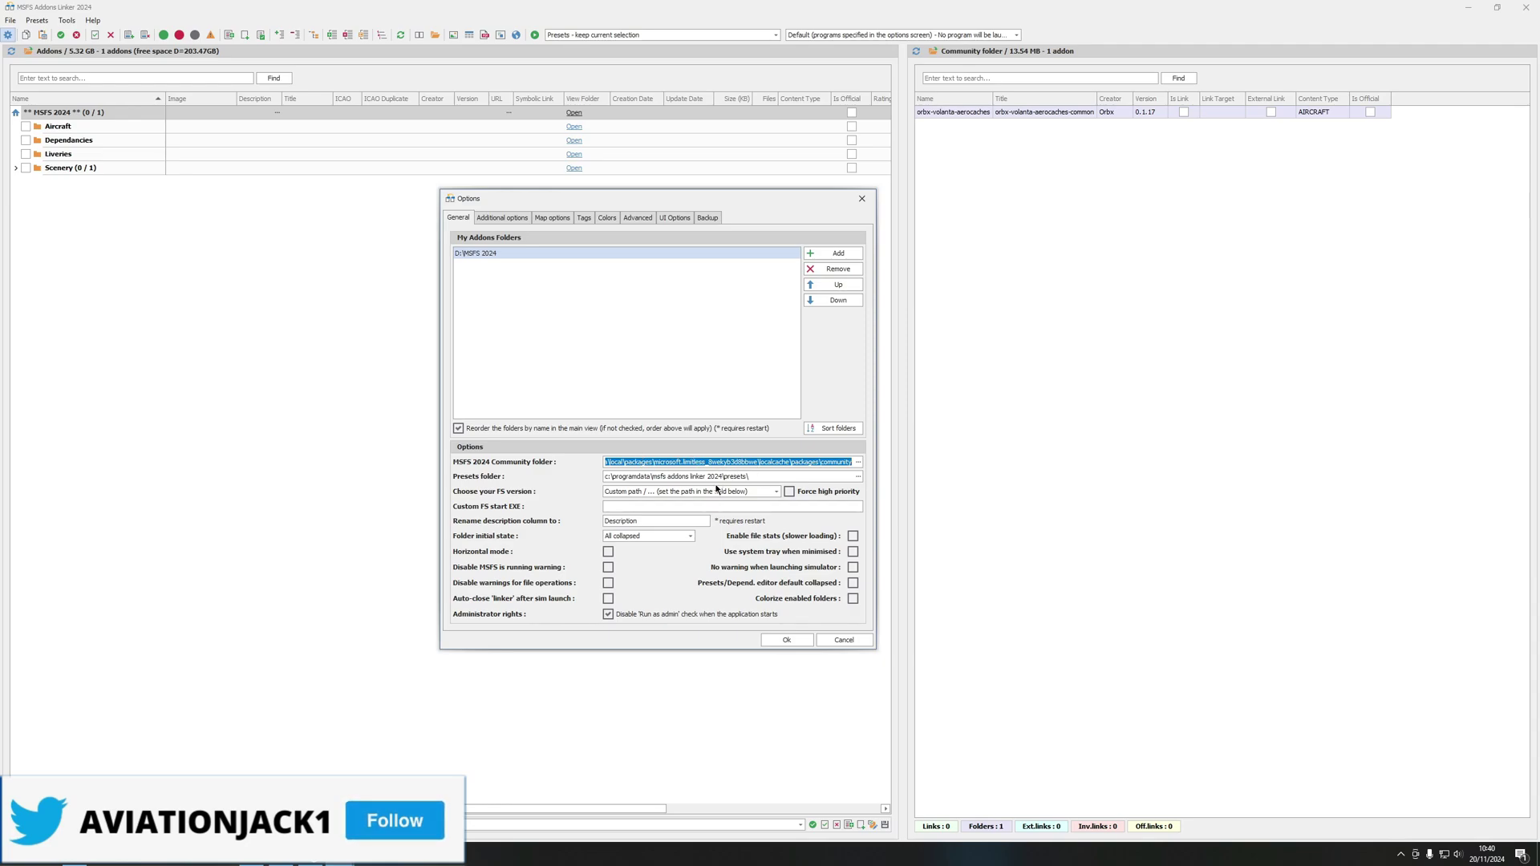
{"action": "left_click", "coordinate": [624, 465]}
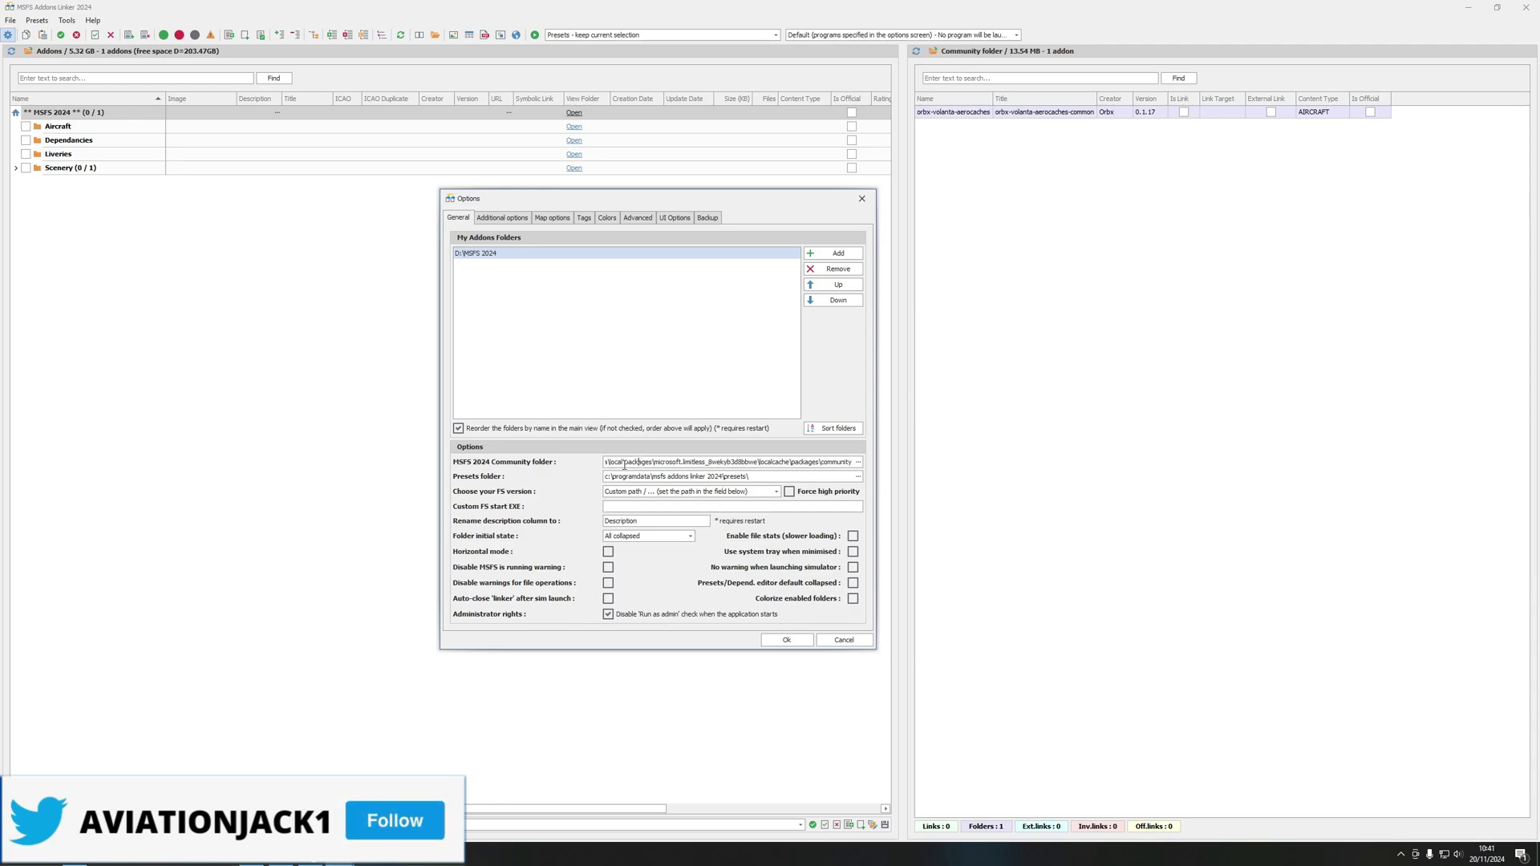
{"action": "mouse_move", "coordinate": [625, 464]}
{"action": "left_mouse_down"}
{"action": "mouse_move", "coordinate": [605, 464]}
{"action": "mouse_move", "coordinate": [646, 463]}
{"action": "left_mouse_up"}
{"action": "left_click", "coordinate": [640, 462]}
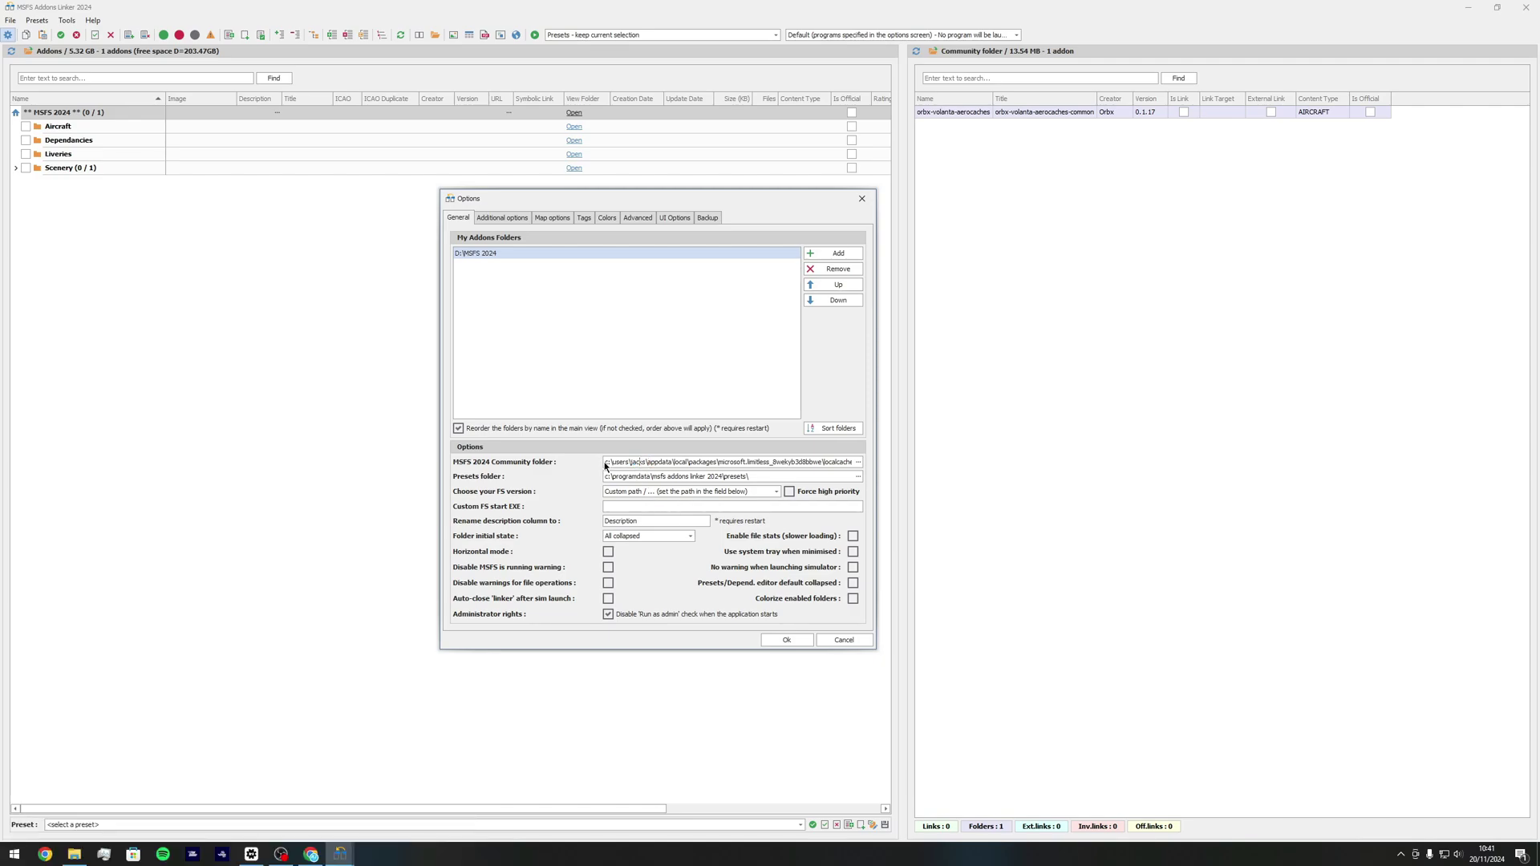
{"action": "left_click_drag", "start_coordinate": [615, 463], "coordinate": [858, 463]}
{"action": "left_click", "coordinate": [681, 395]}
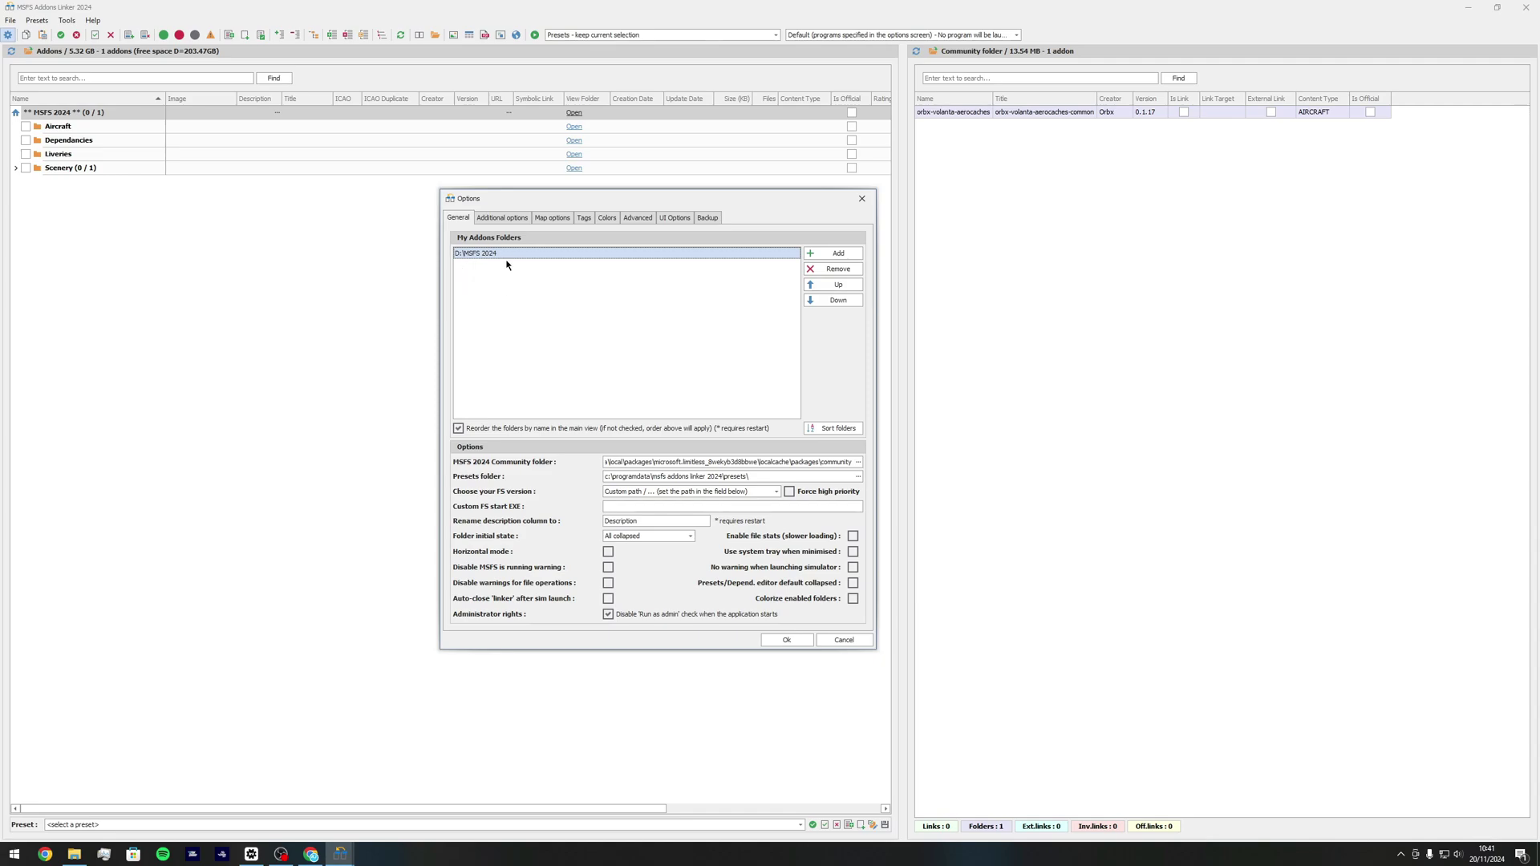
{"action": "left_click", "coordinate": [785, 640]}
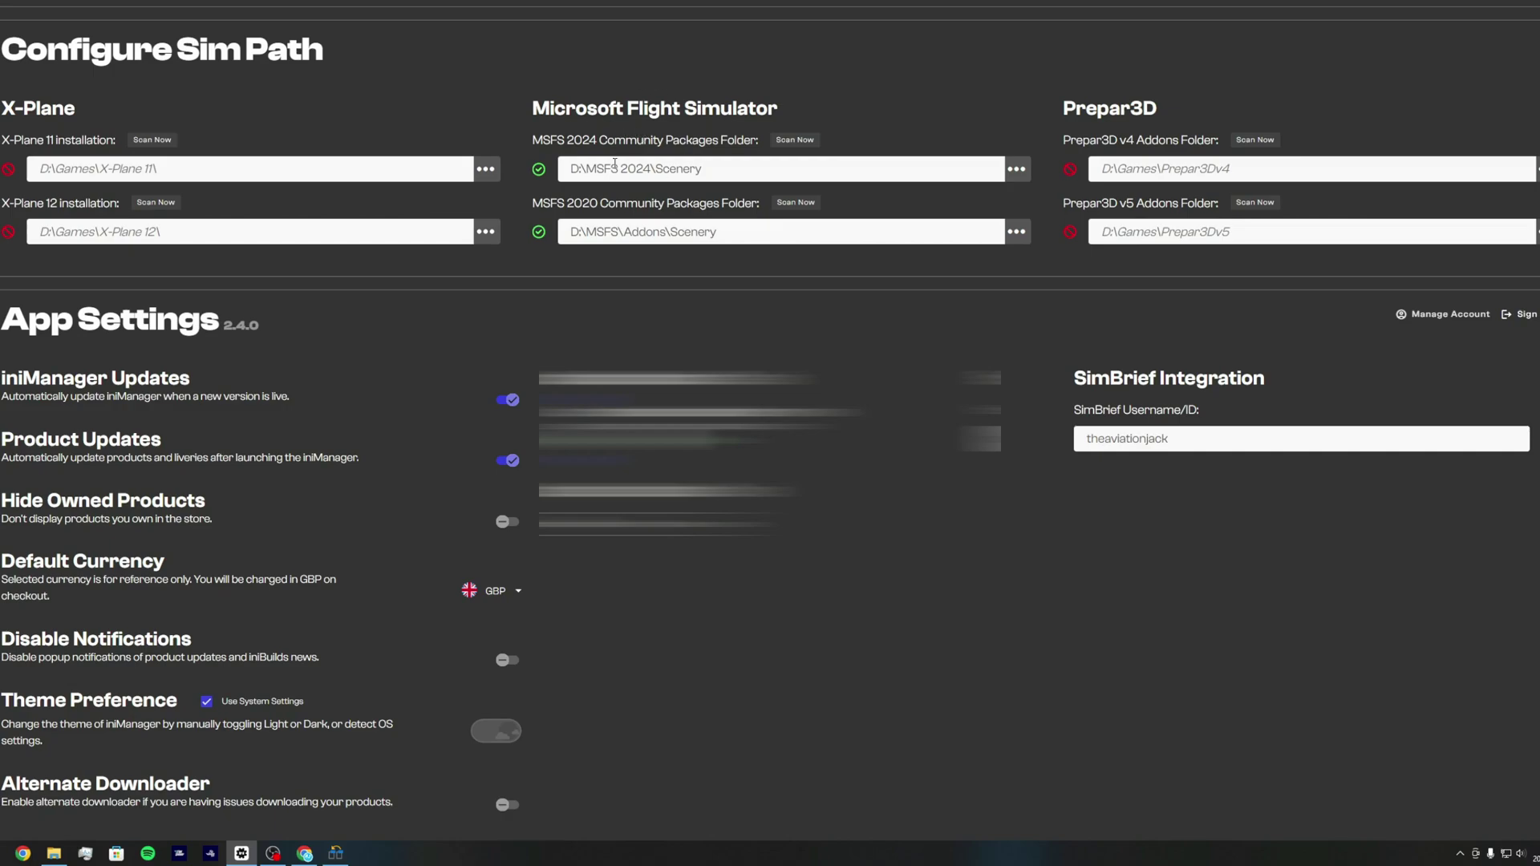
Step: Browse the MSFS 2024 Community Packages Folder to D:\MSFS 2024\Scenery and accept it
{"action": "left_click_drag", "start_coordinate": [543, 139], "coordinate": [734, 139]}
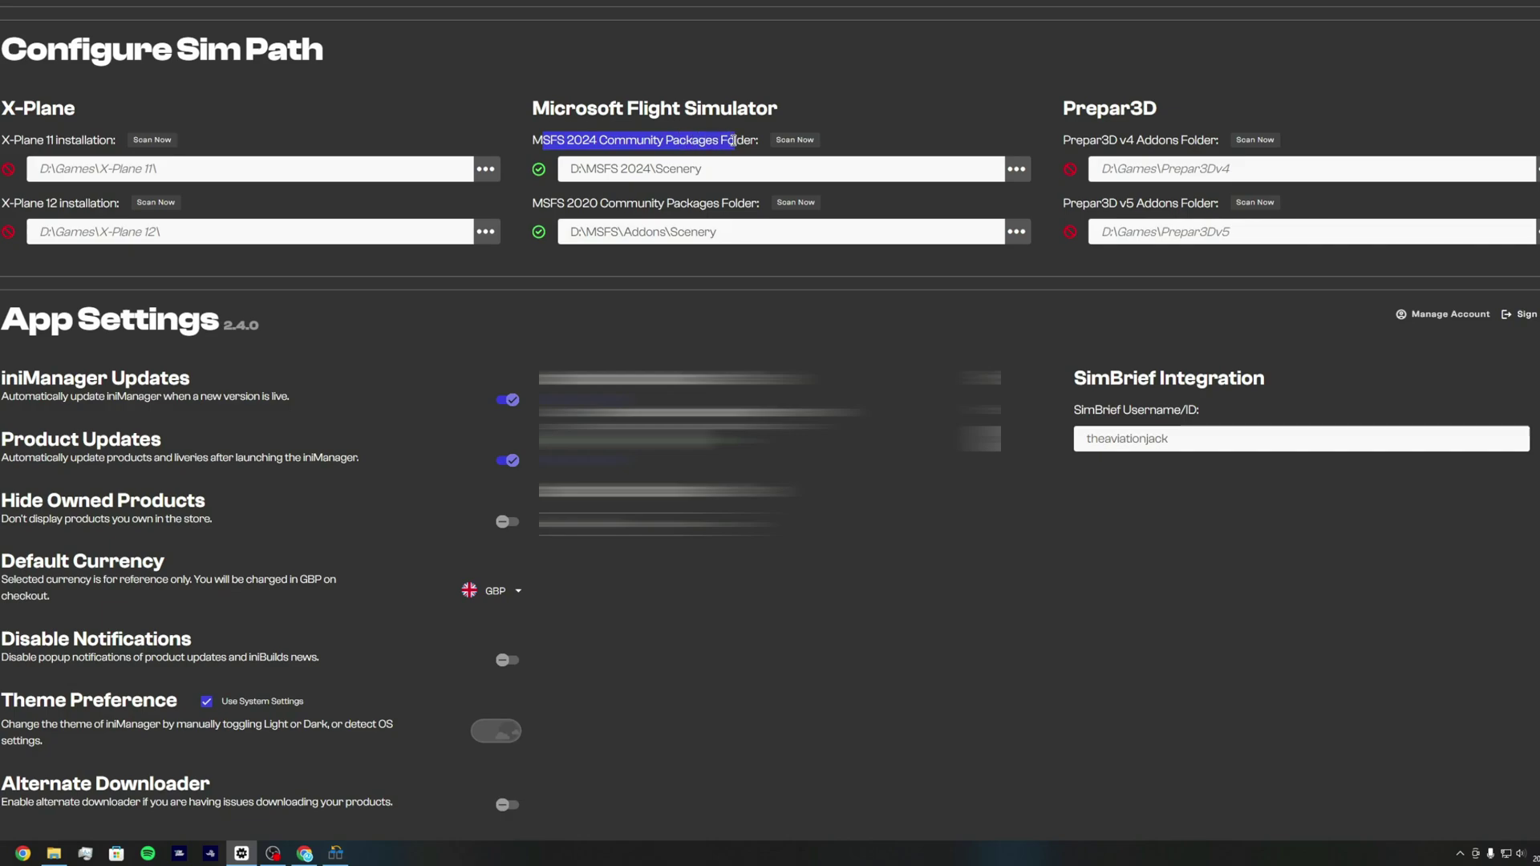
{"action": "left_click", "coordinate": [733, 139]}
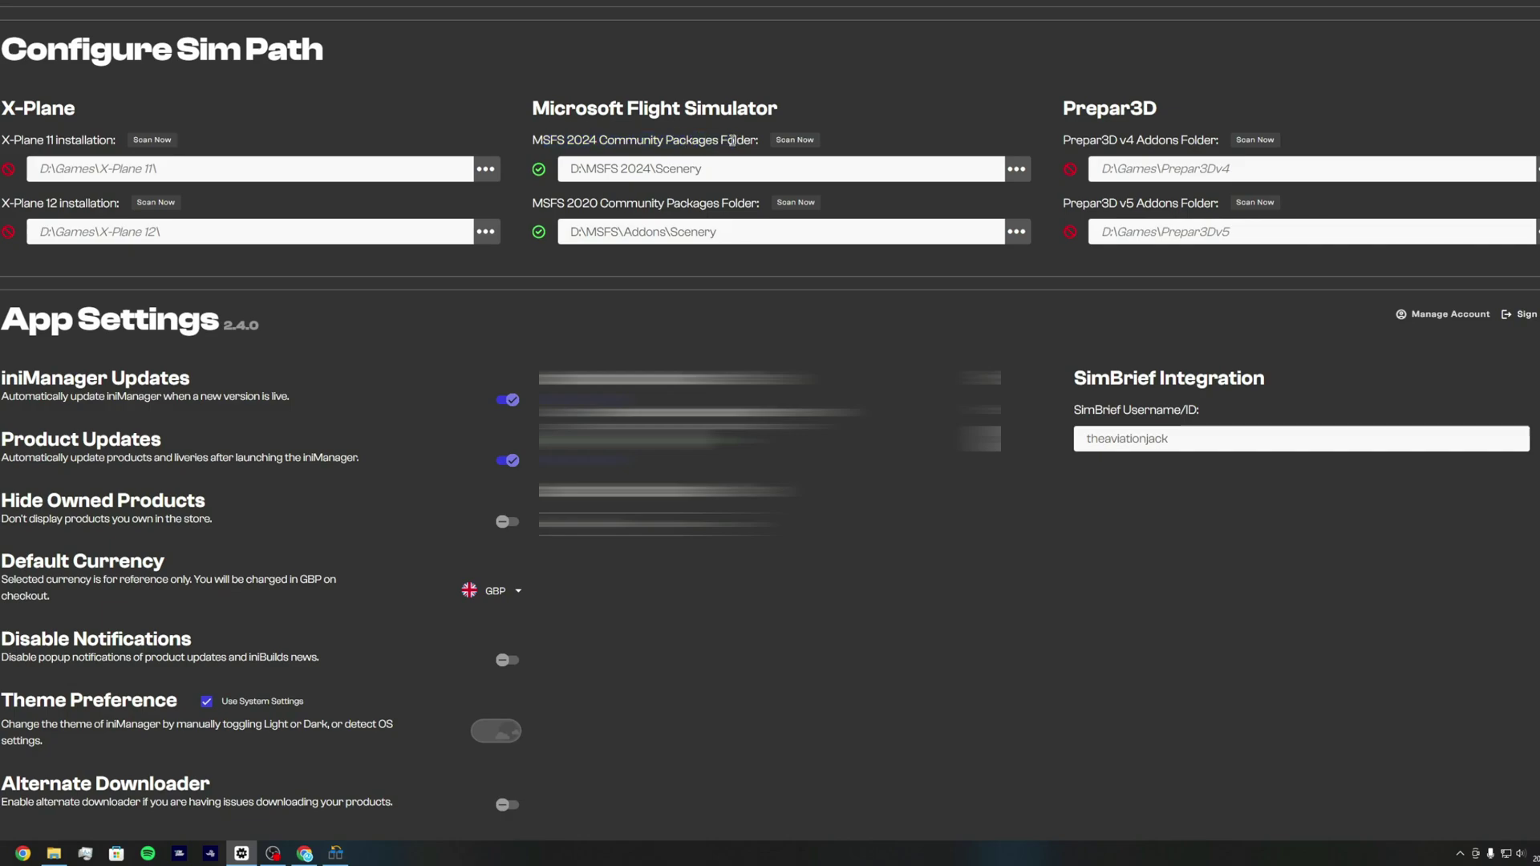
{"action": "left_click", "coordinate": [1016, 168]}
{"action": "left_click", "coordinate": [137, 2]}
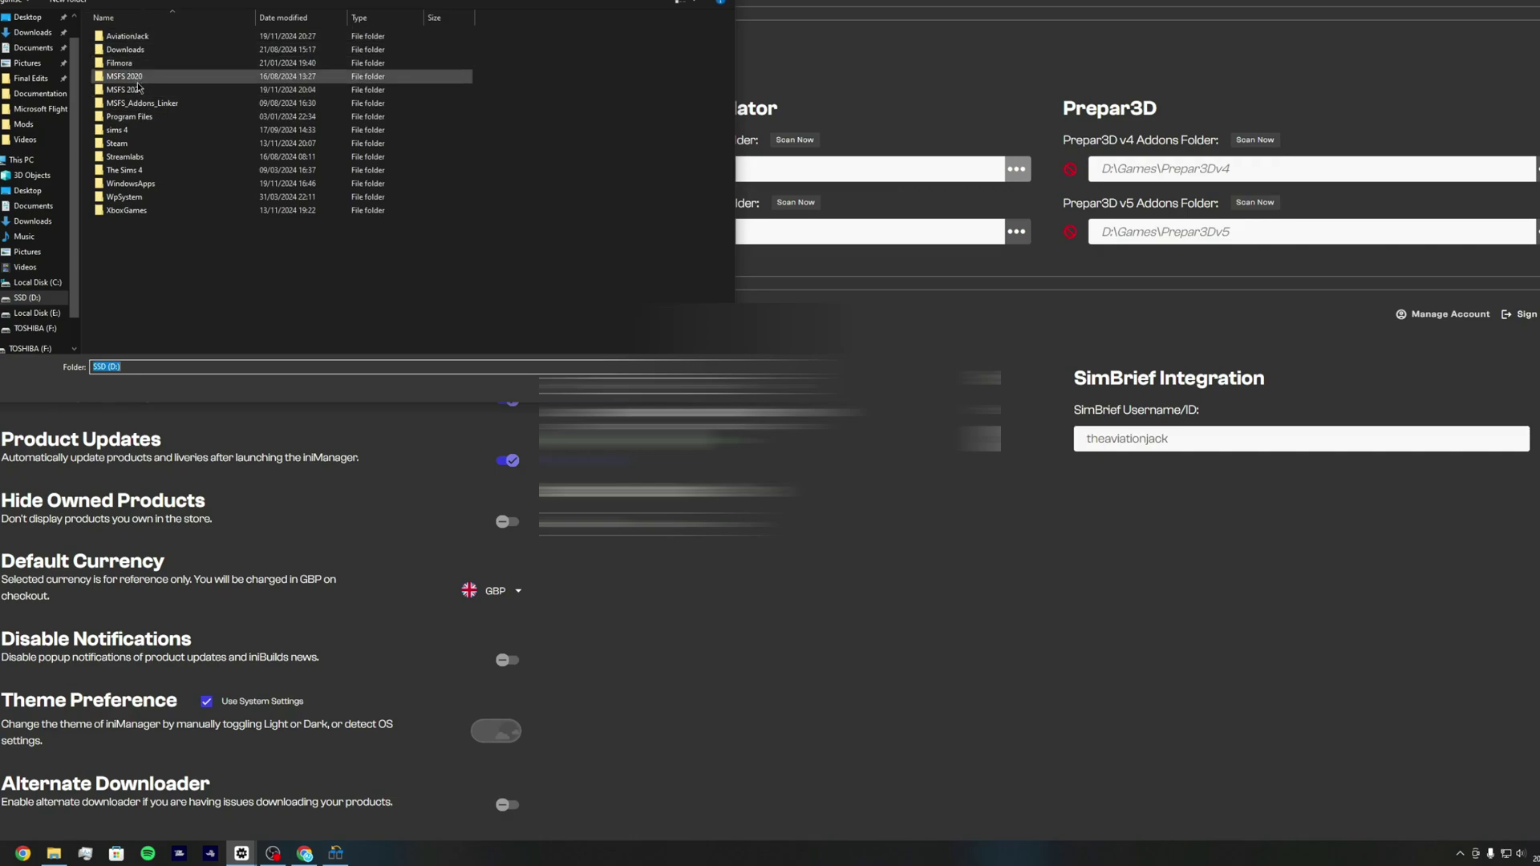
{"action": "double_click", "coordinate": [168, 92]}
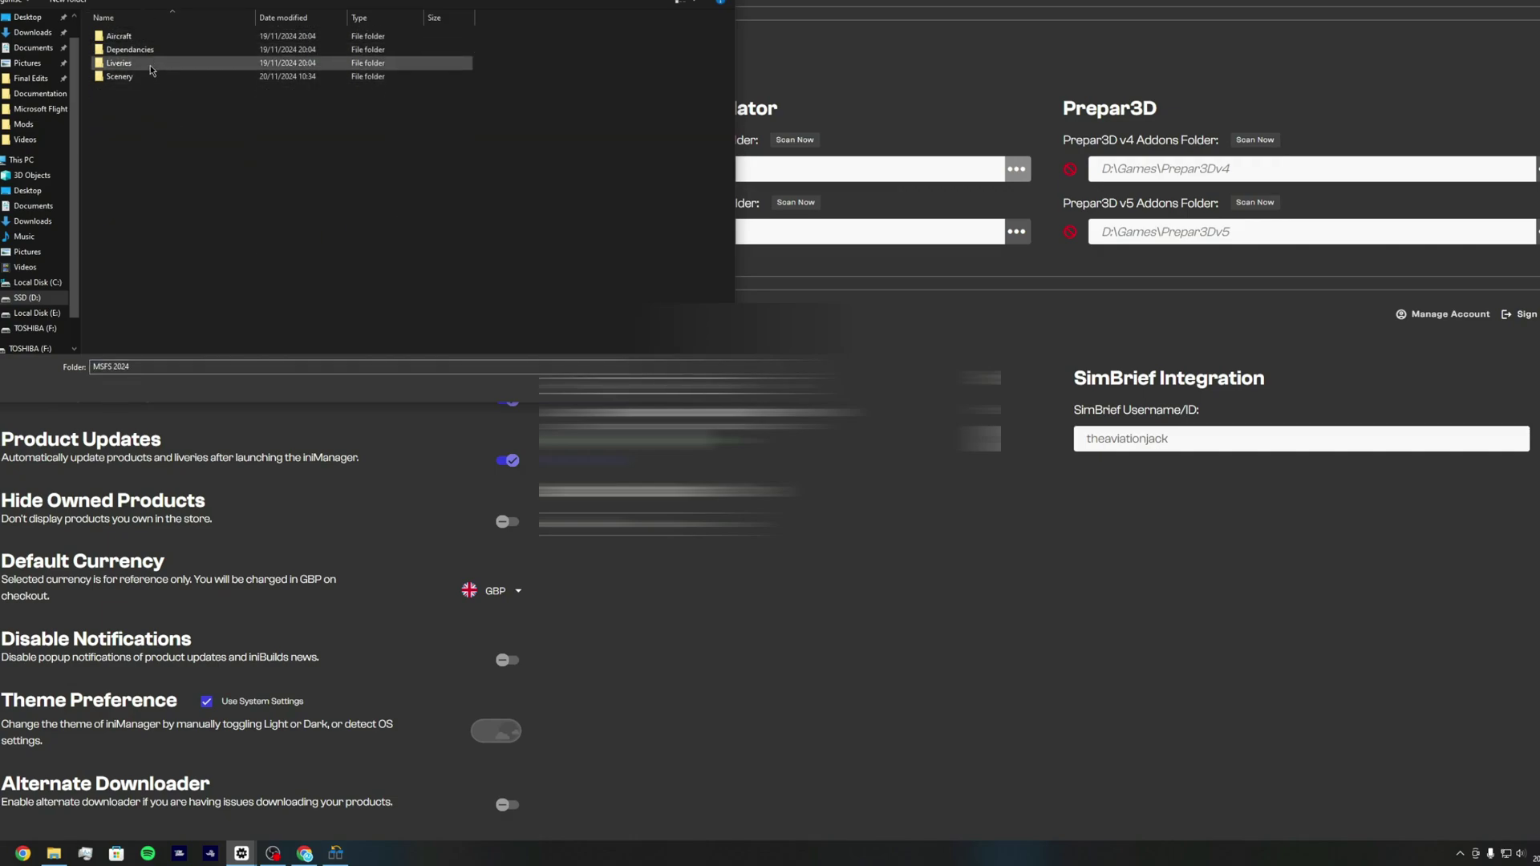
{"action": "double_click", "coordinate": [147, 79]}
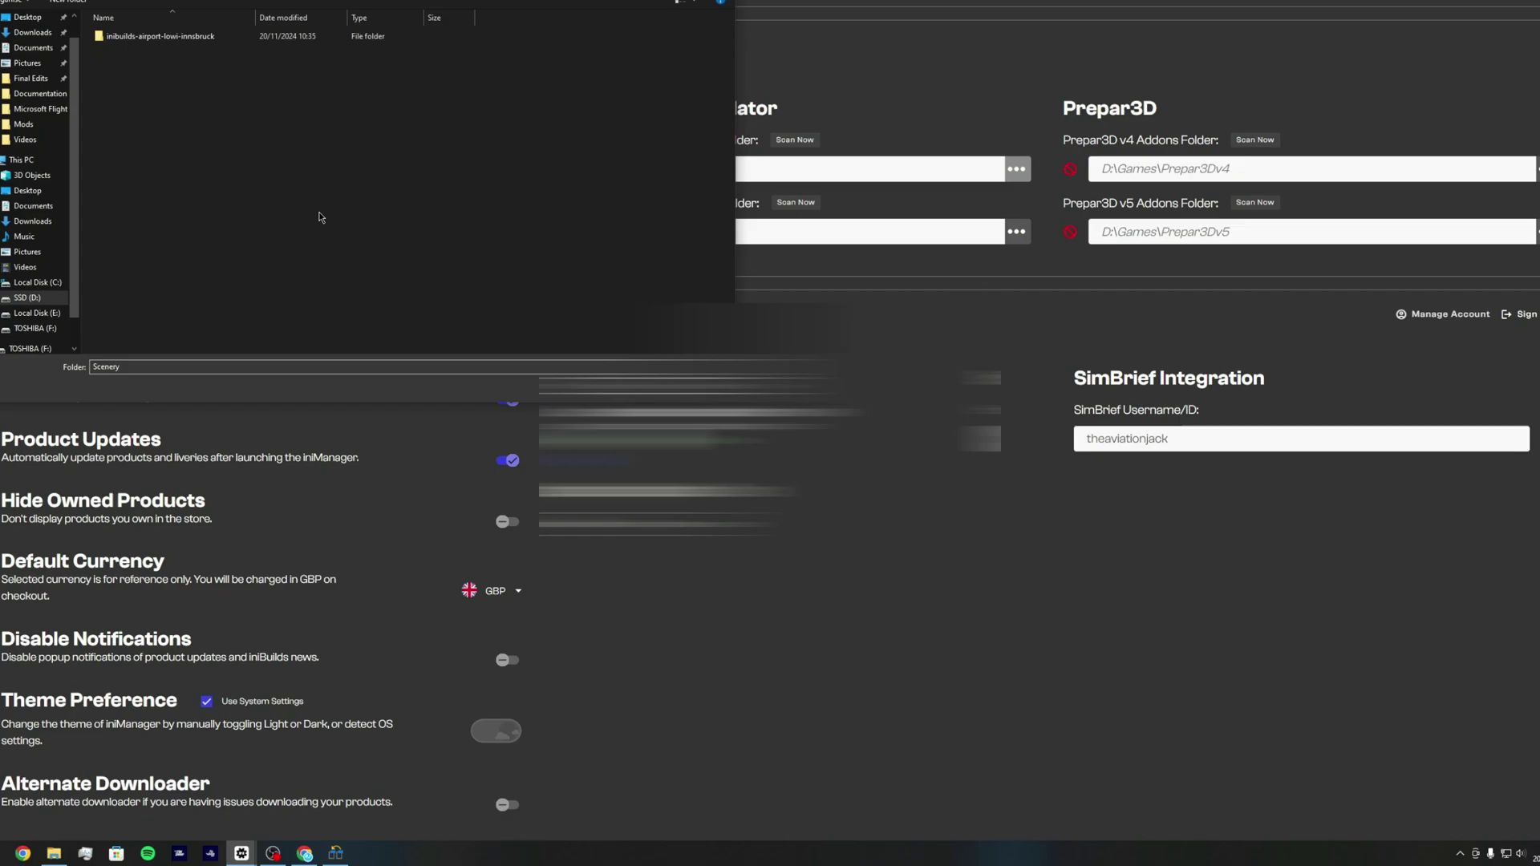
{"action": "key", "text": "Return"}
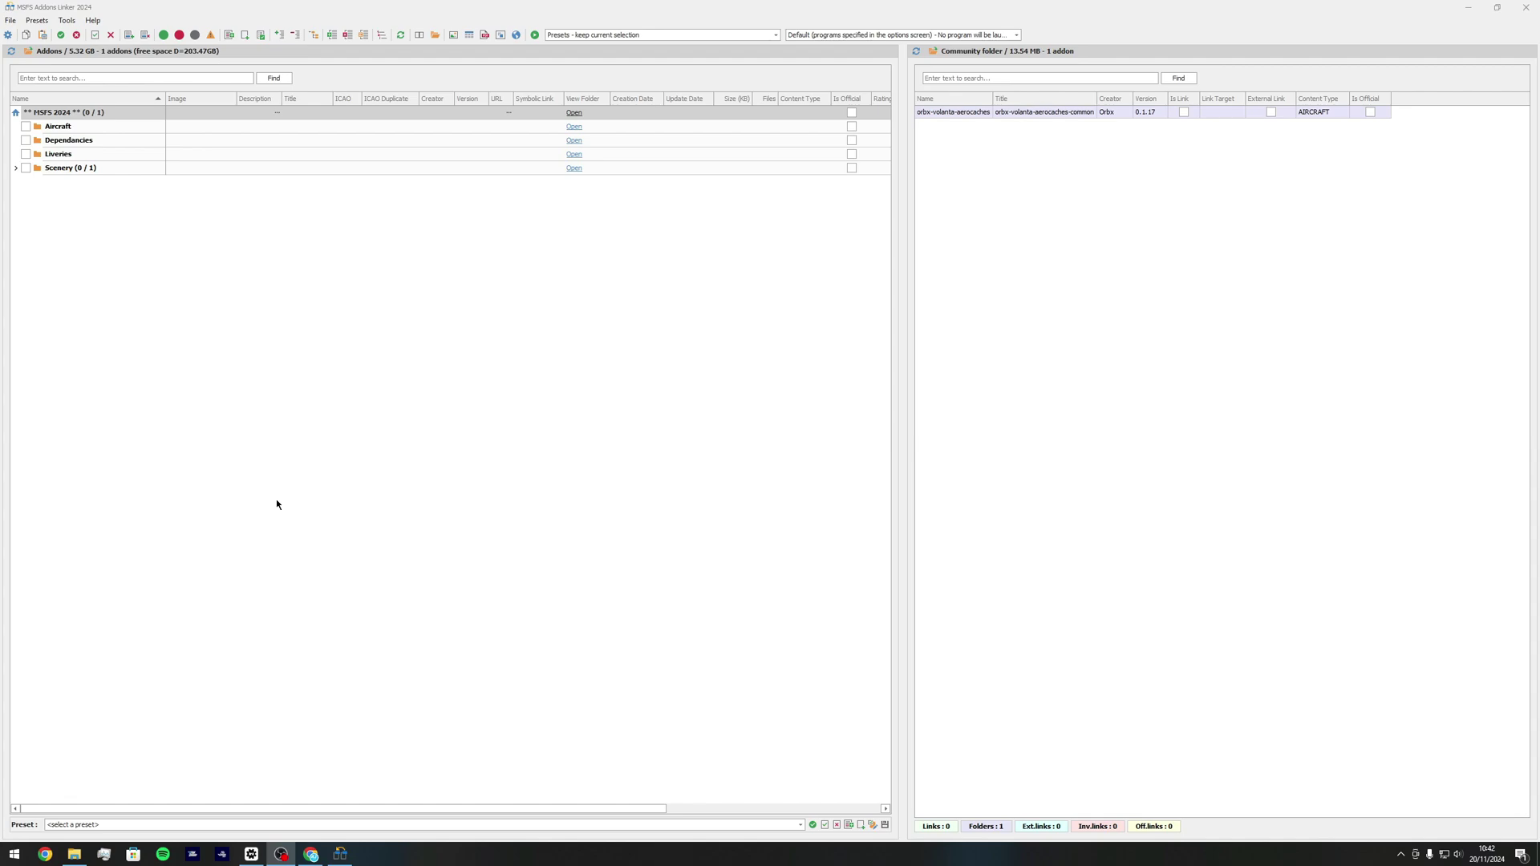
Step: Expand Scenery, tick inibuilds-airport-lowi-innsbruck, and select its linked entry in the Community Folder list
{"action": "left_click", "coordinate": [69, 170]}
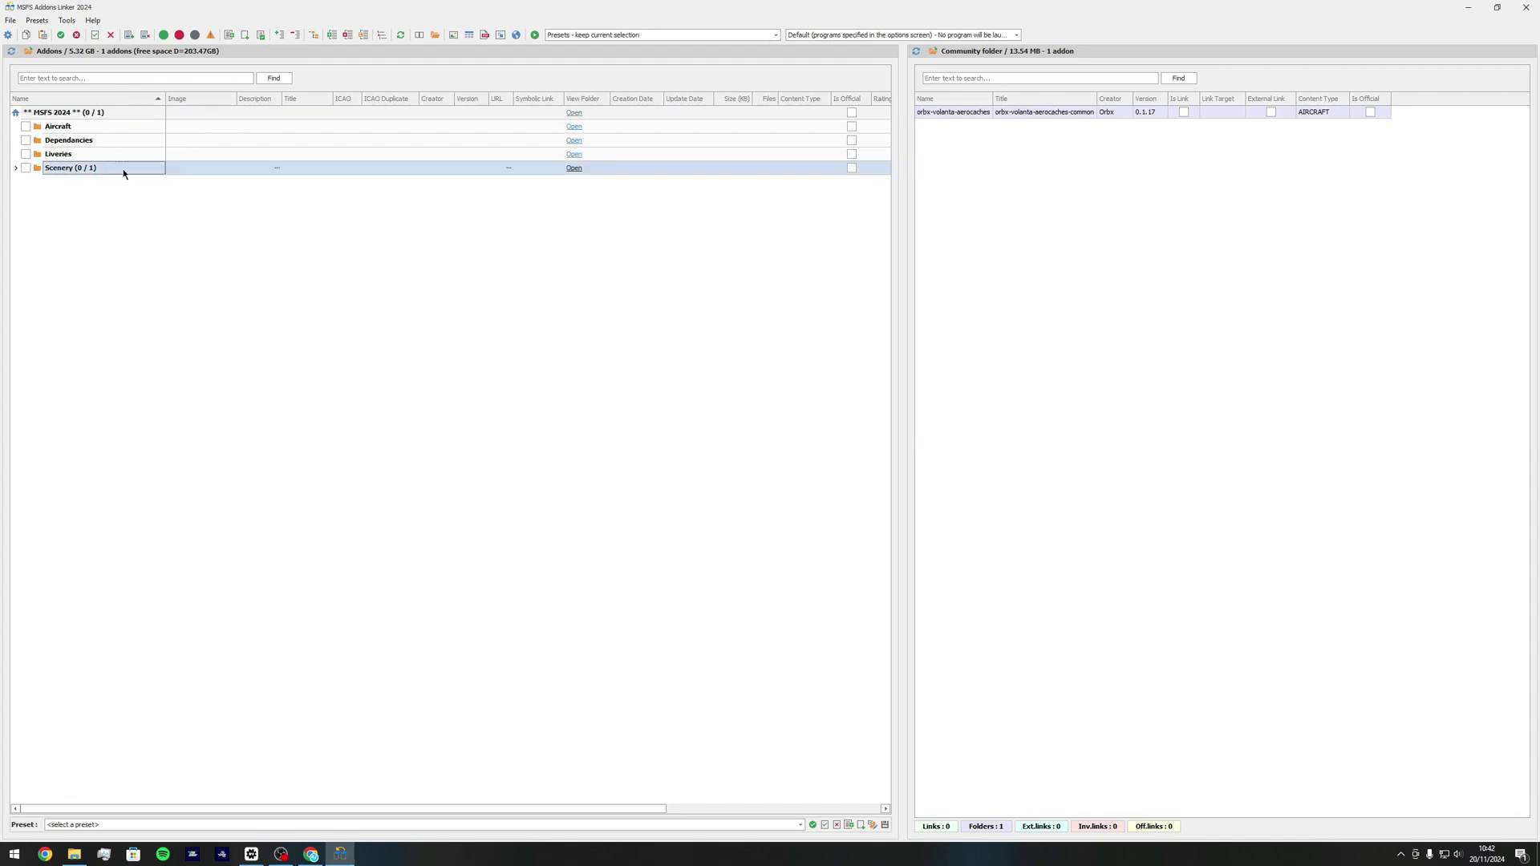
{"action": "left_click", "coordinate": [16, 170]}
{"action": "left_click", "coordinate": [251, 182]}
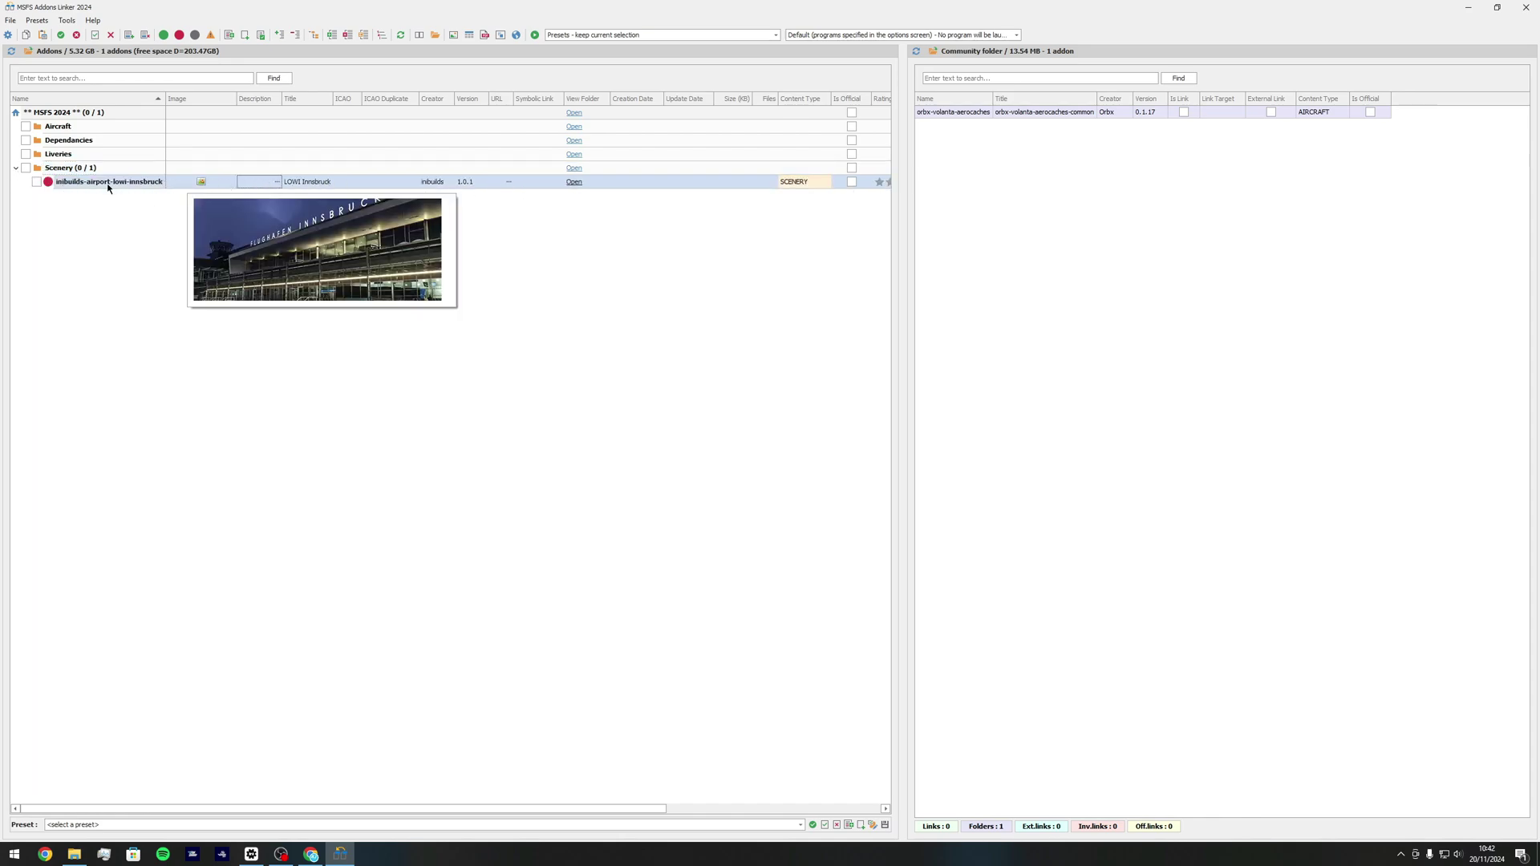
{"action": "left_click", "coordinate": [36, 182]}
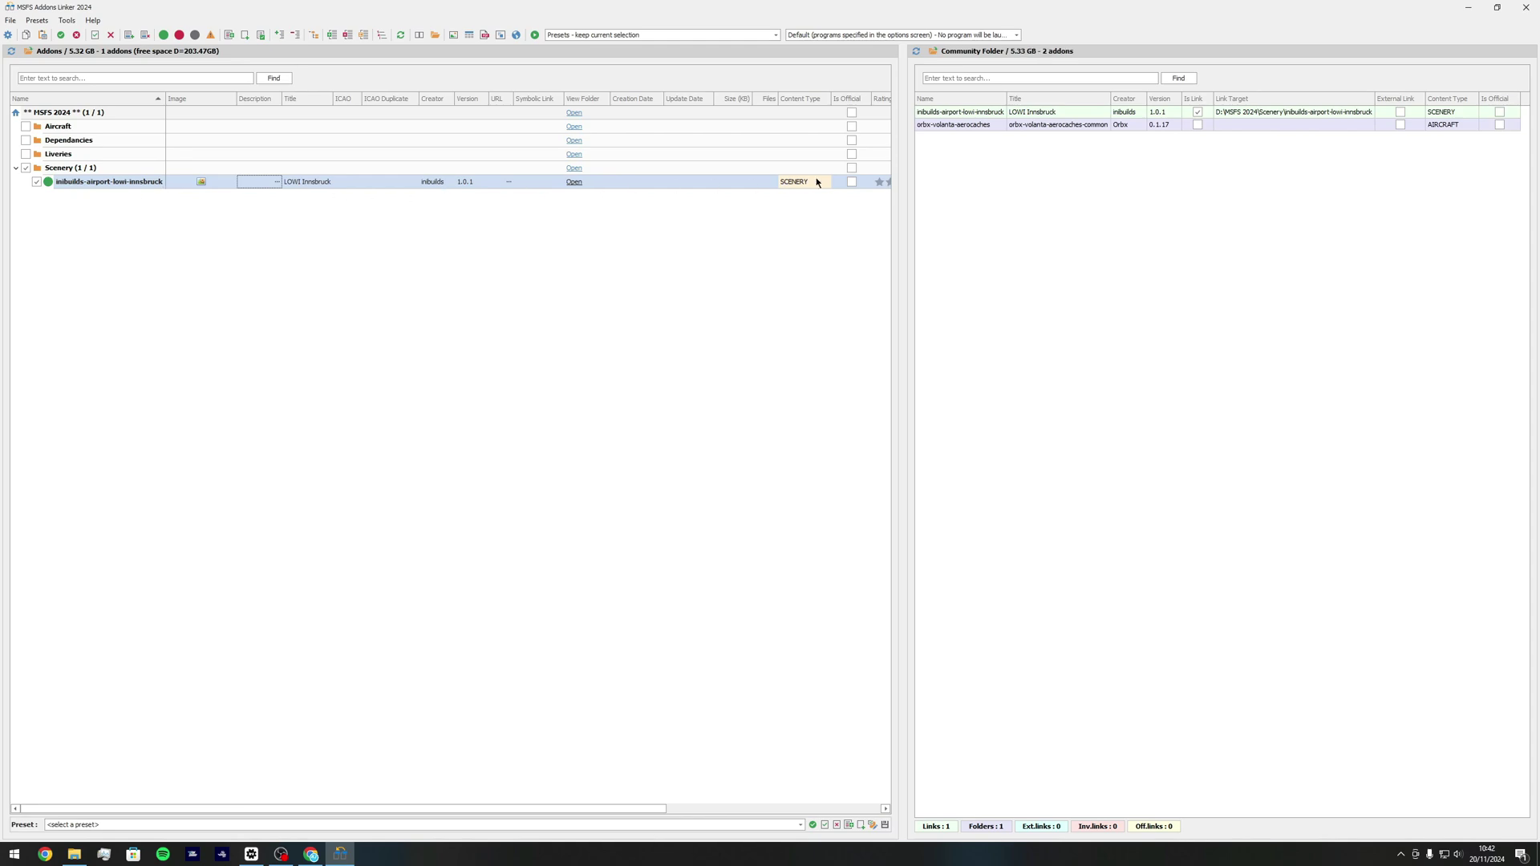
{"action": "left_click", "coordinate": [1173, 178]}
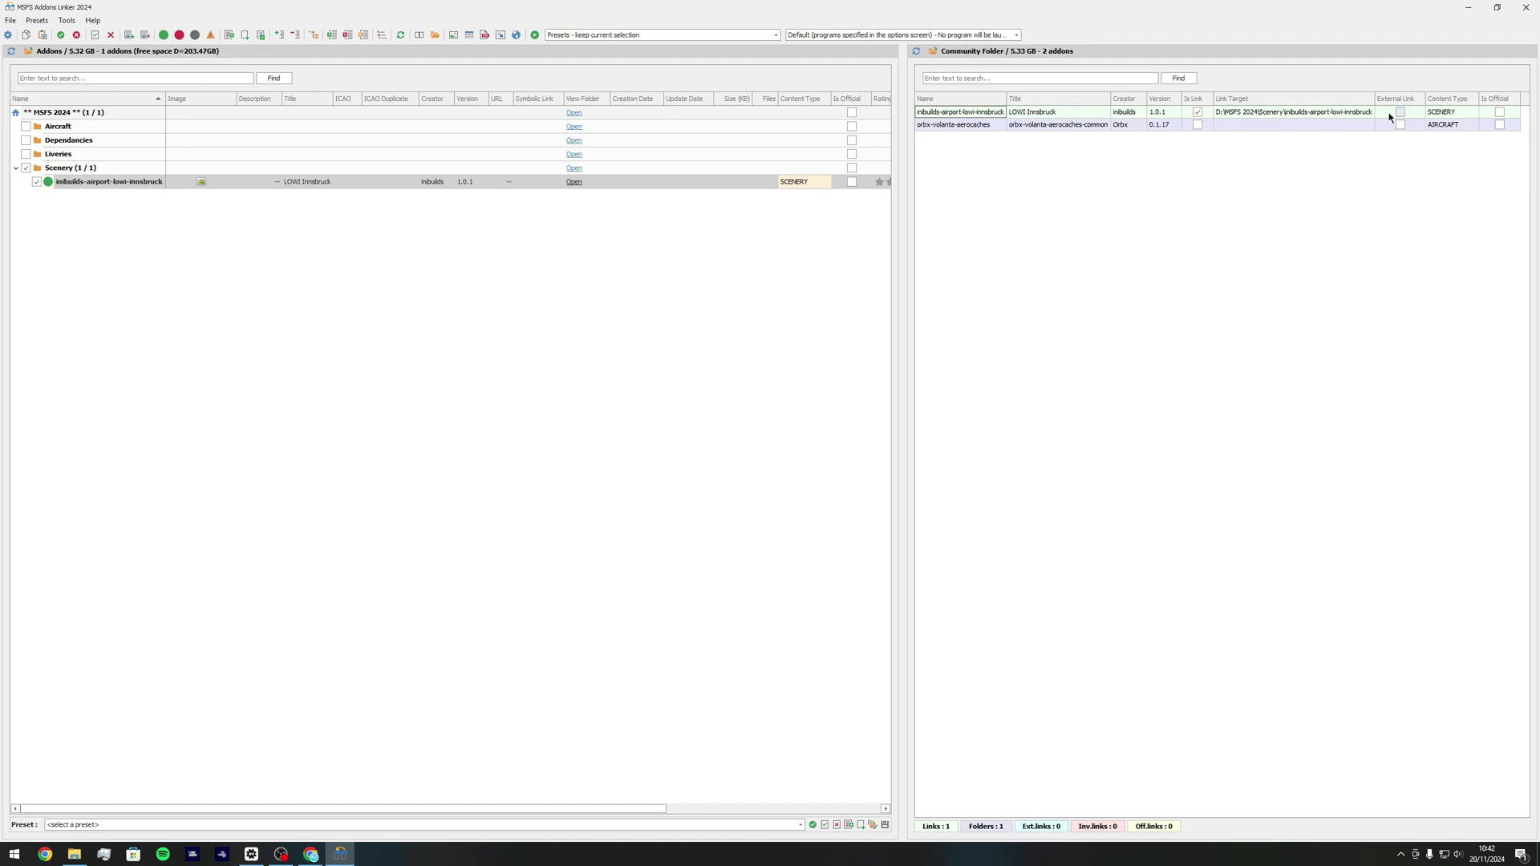
{"action": "left_click", "coordinate": [969, 111]}
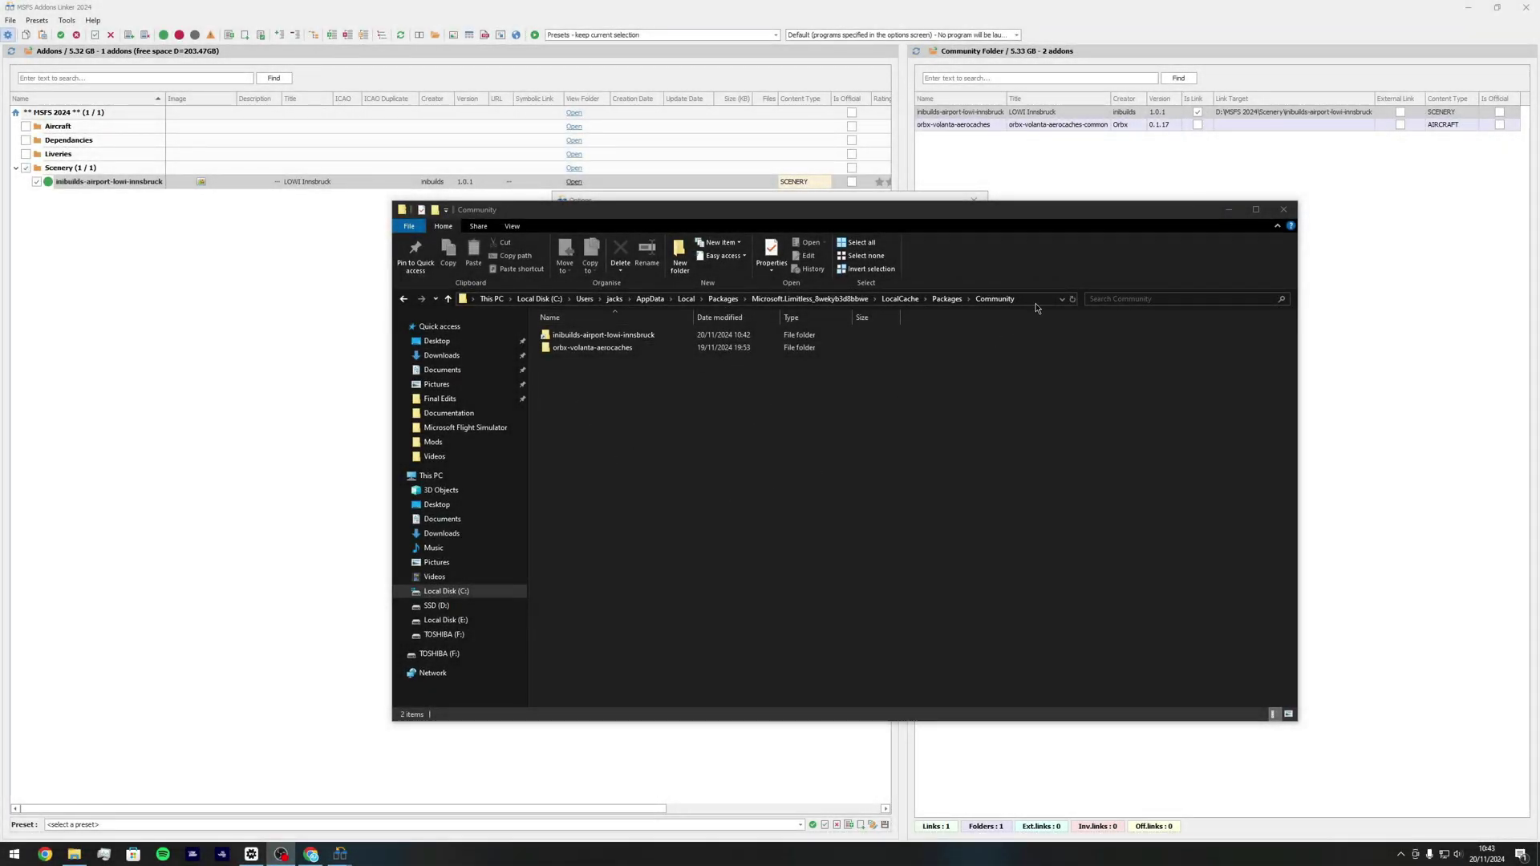
Step: Check the full Community folder path in Explorer, then close the linker's options
{"action": "left_click", "coordinate": [580, 299]}
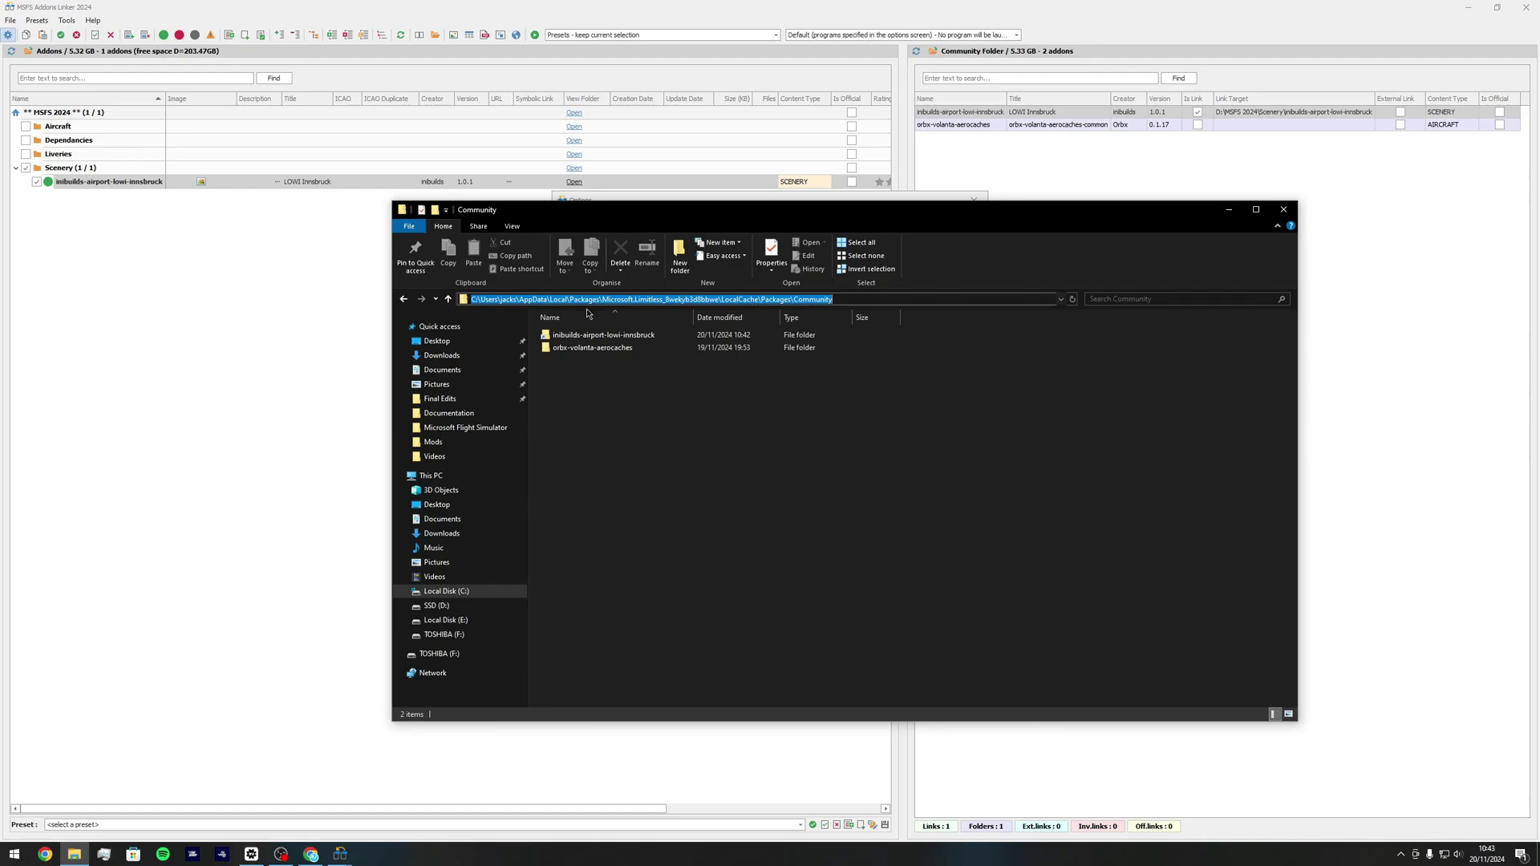
{"action": "key", "text": "Escape"}
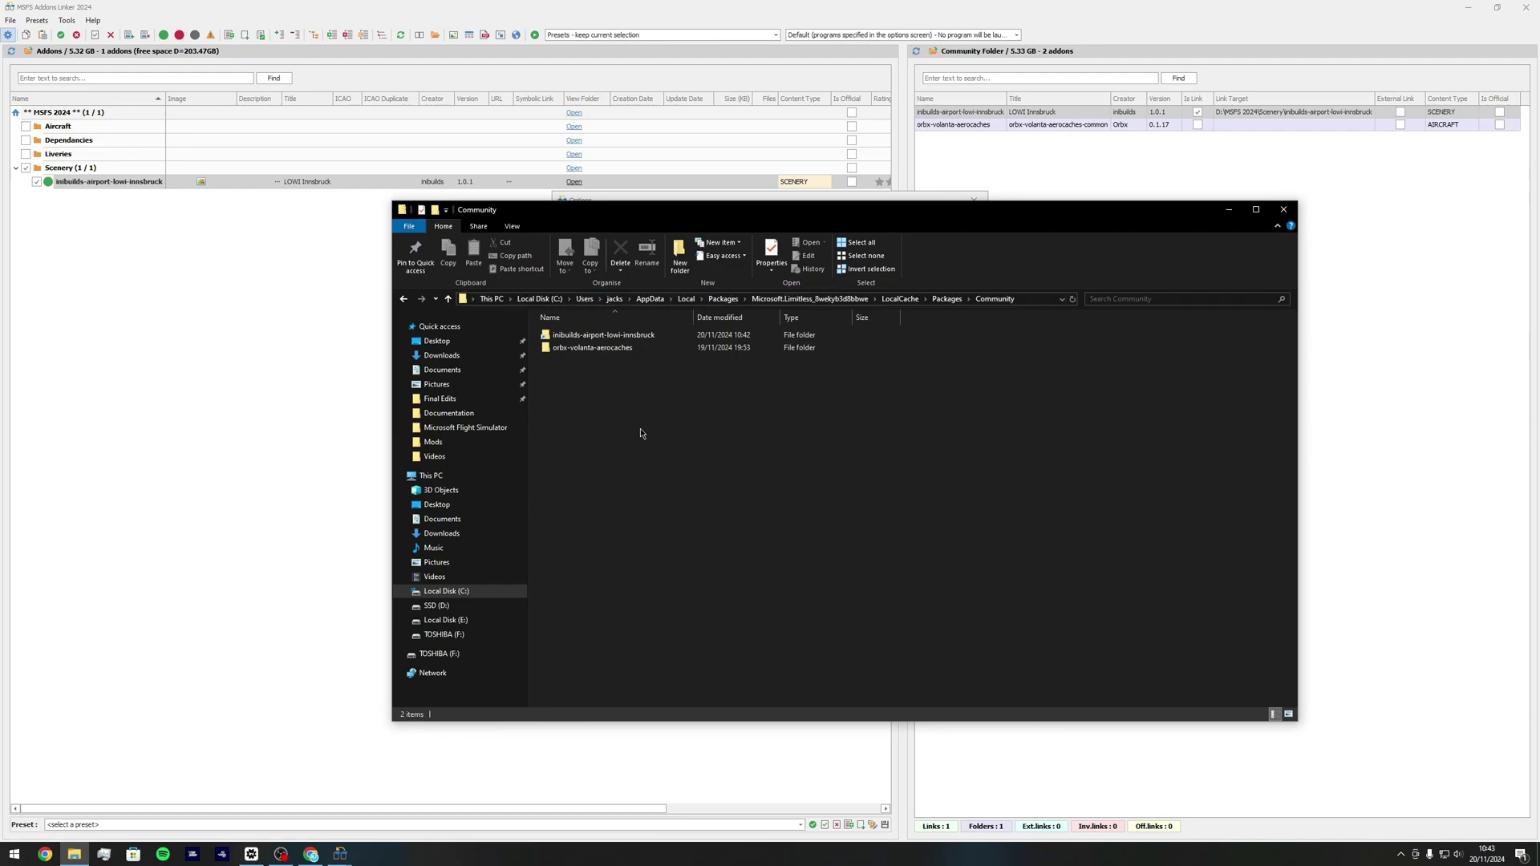
{"action": "left_click", "coordinate": [35, 183]}
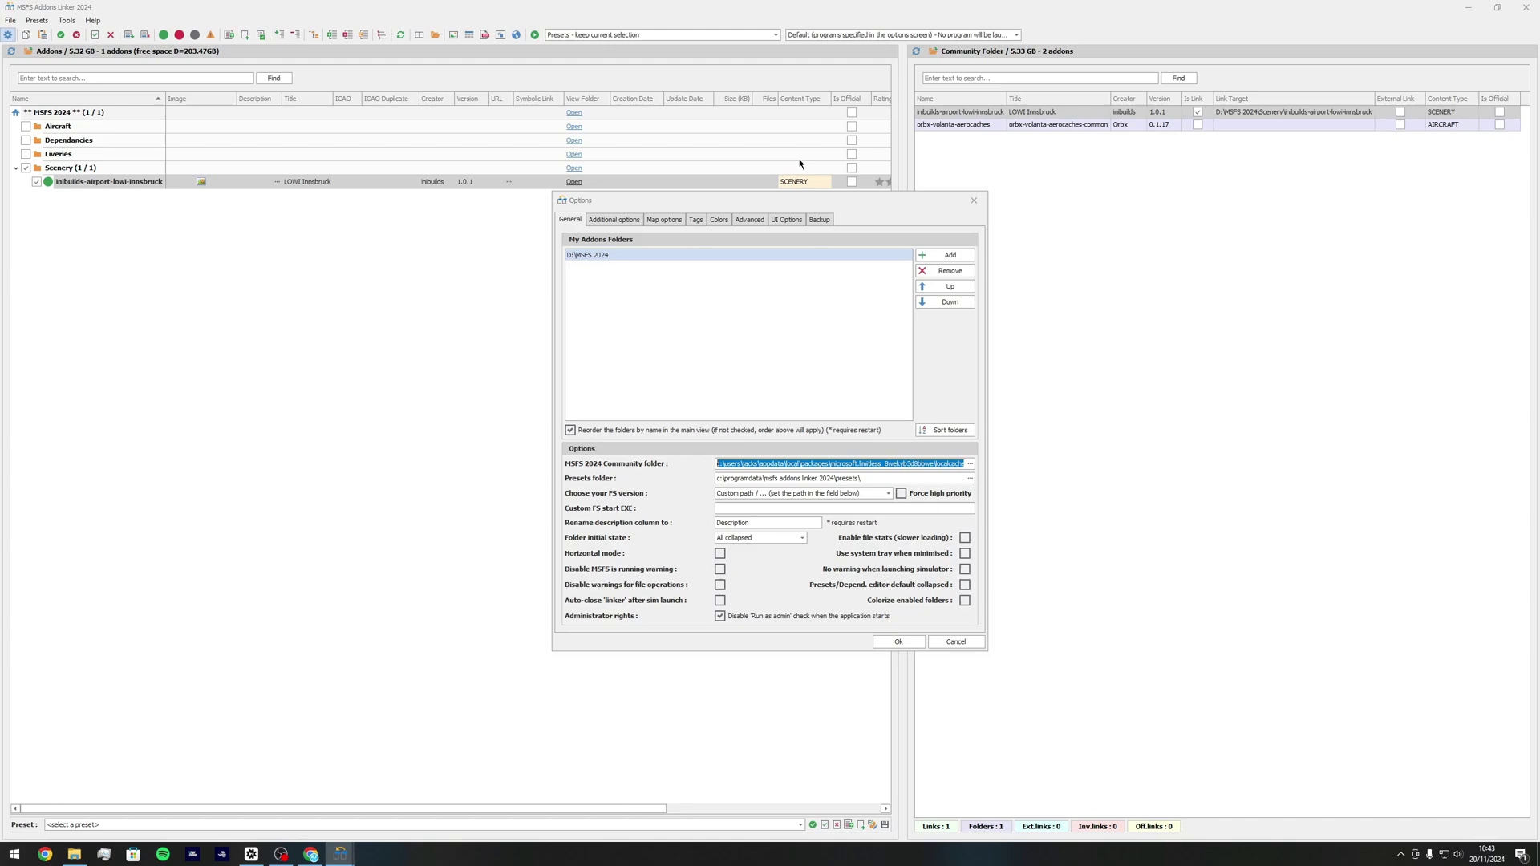
{"action": "left_click", "coordinate": [974, 200]}
Step: Untick Innsbruck to see its Community link vanish, then re-tick it to restore the link
{"action": "left_click", "coordinate": [36, 182]}
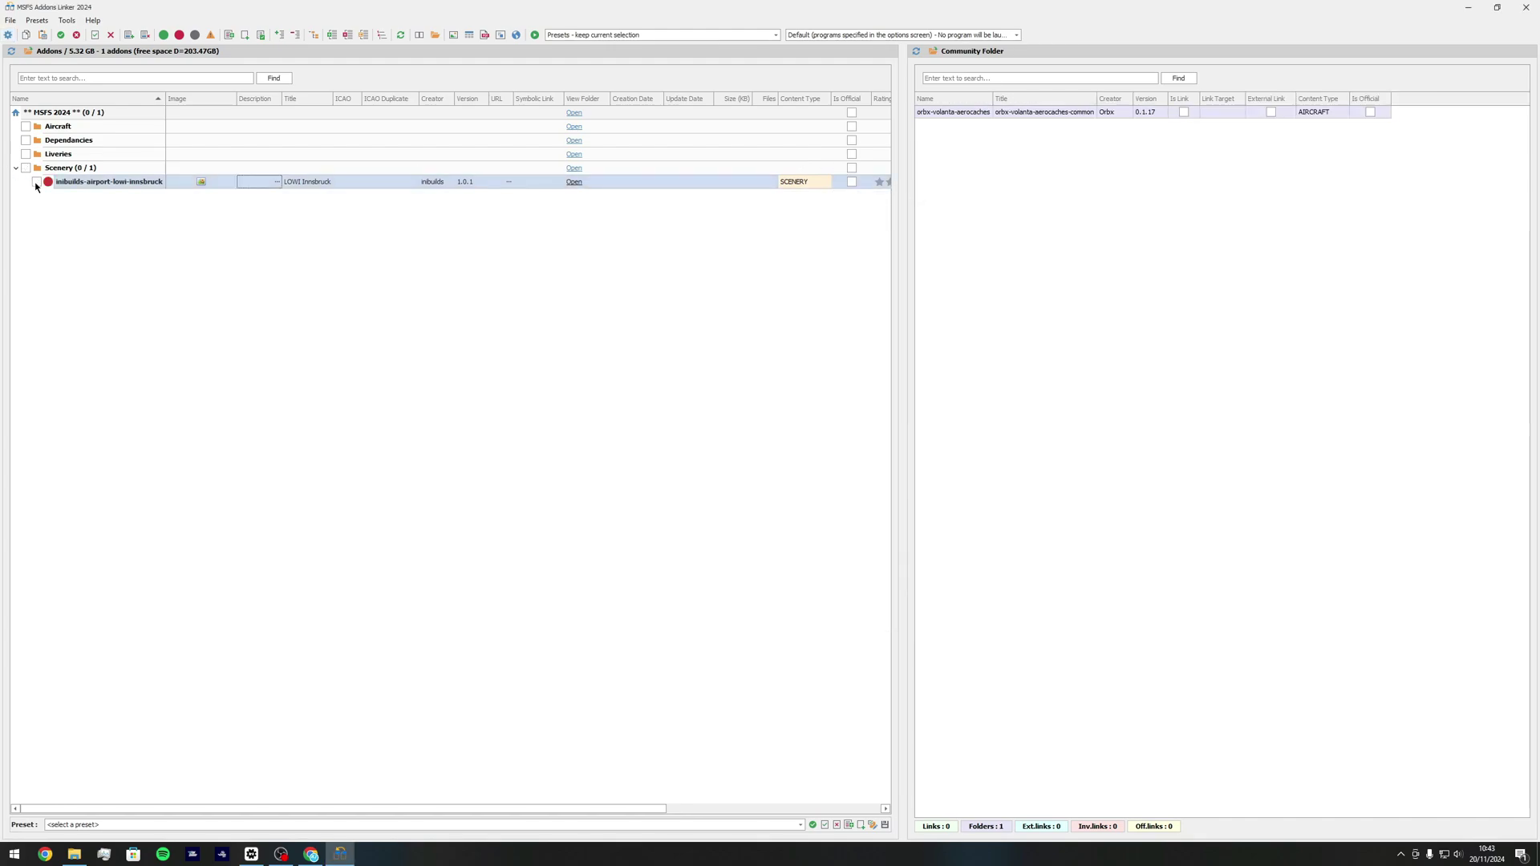
{"action": "left_click", "coordinate": [74, 854]}
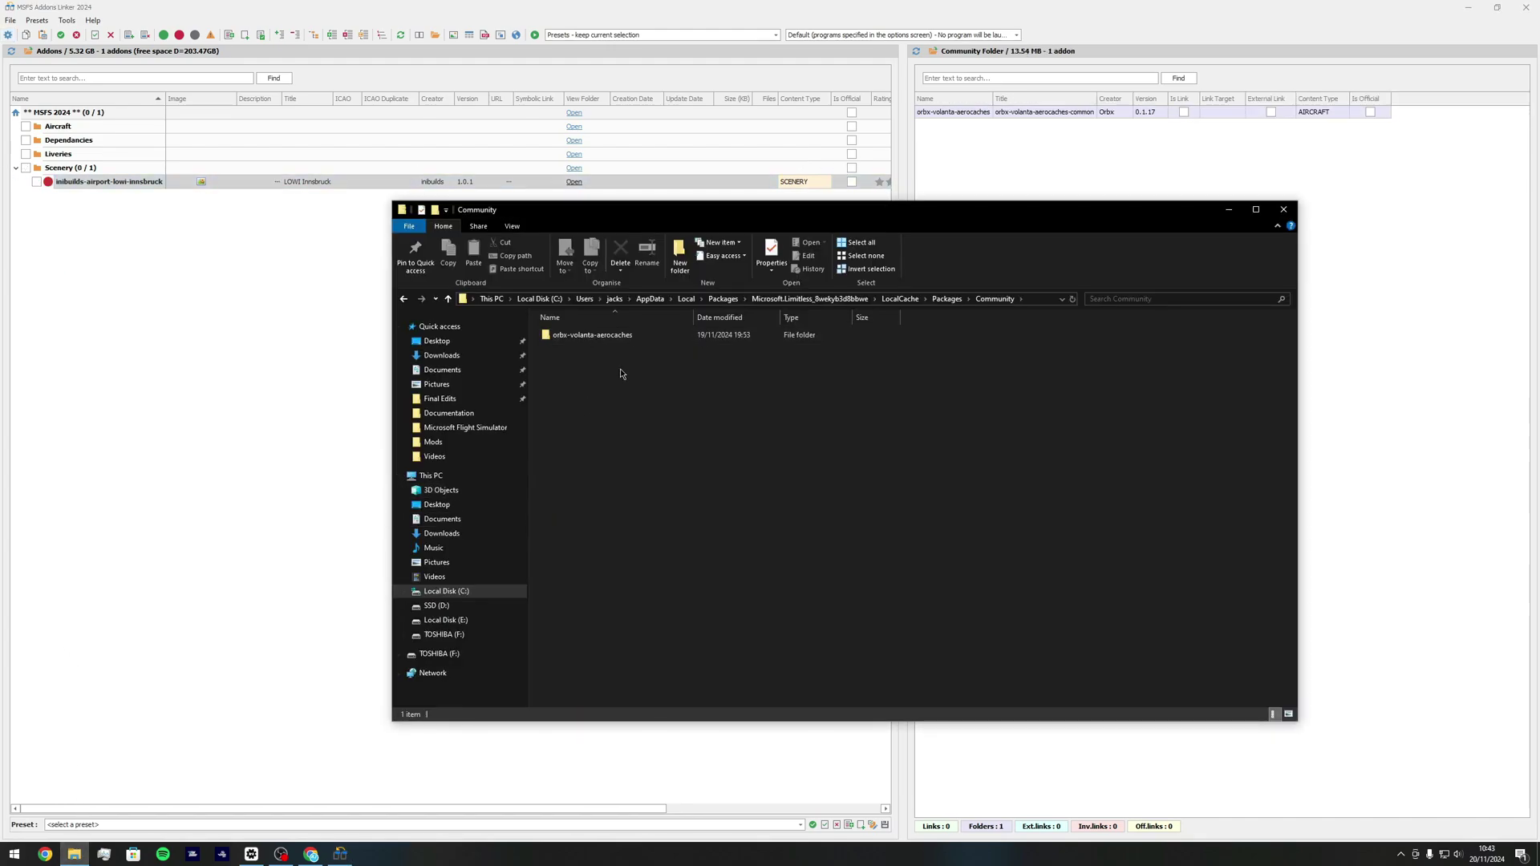
{"action": "left_click", "coordinate": [77, 245]}
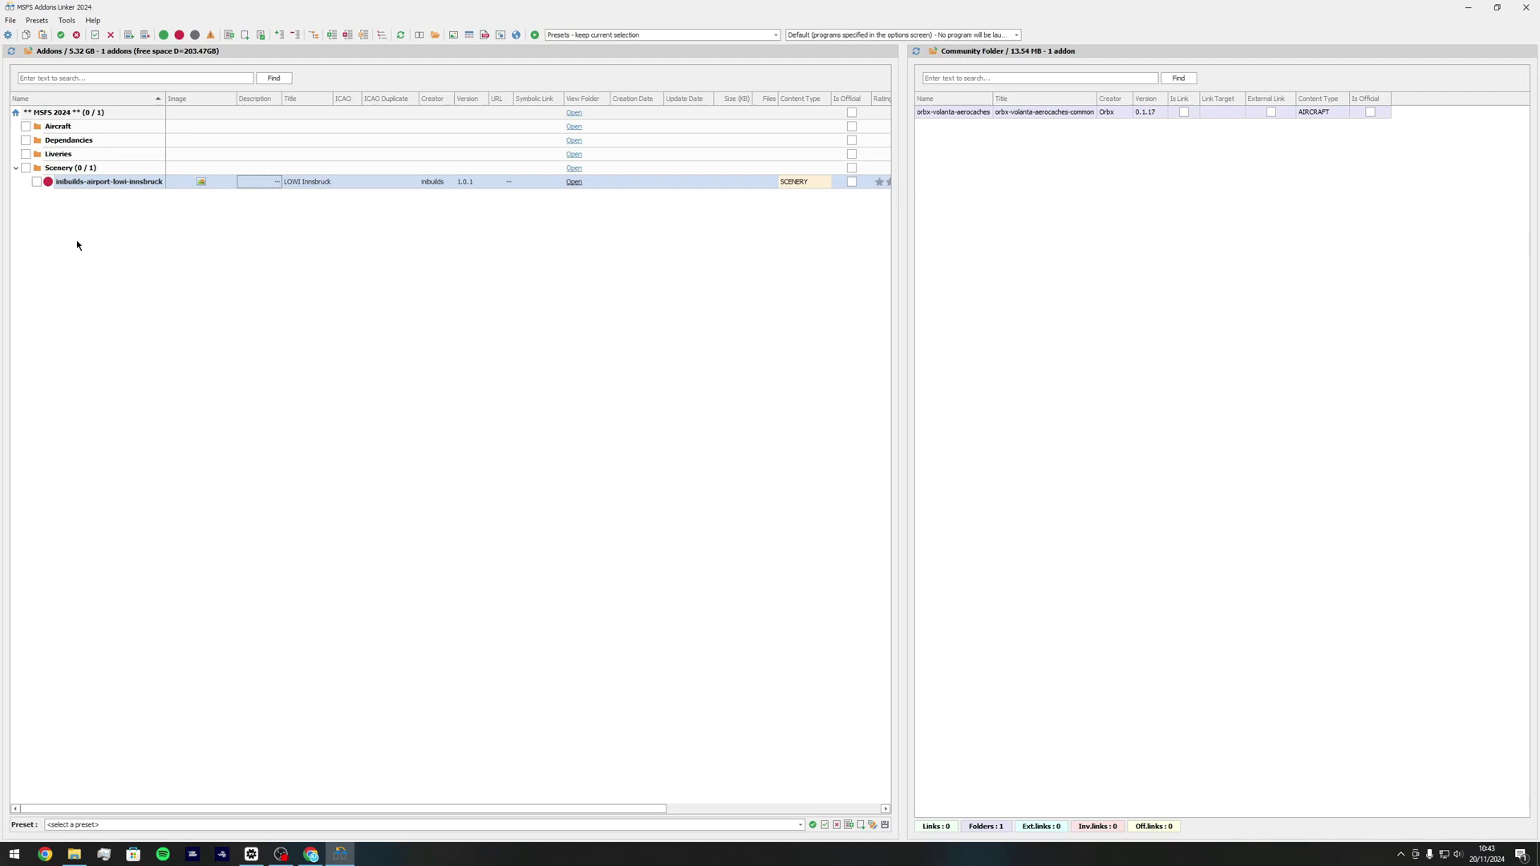
{"action": "left_click", "coordinate": [36, 182]}
{"action": "left_click", "coordinate": [74, 854]}
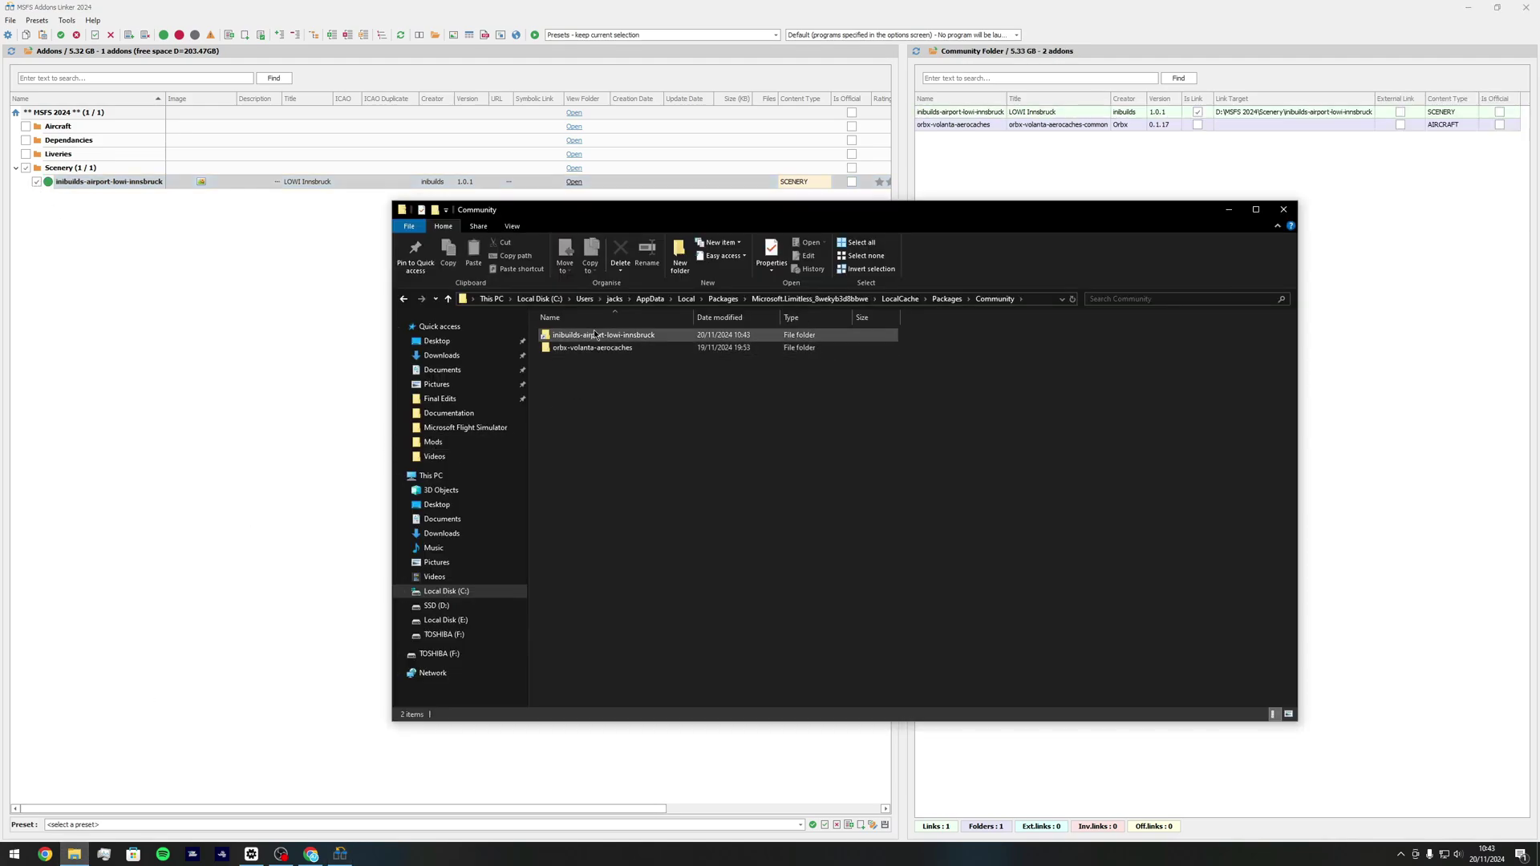
Step: Inspect the restored Innsbruck folder in Community, then close the Community window
{"action": "left_click", "coordinate": [595, 335]}
{"action": "left_click", "coordinate": [776, 420]}
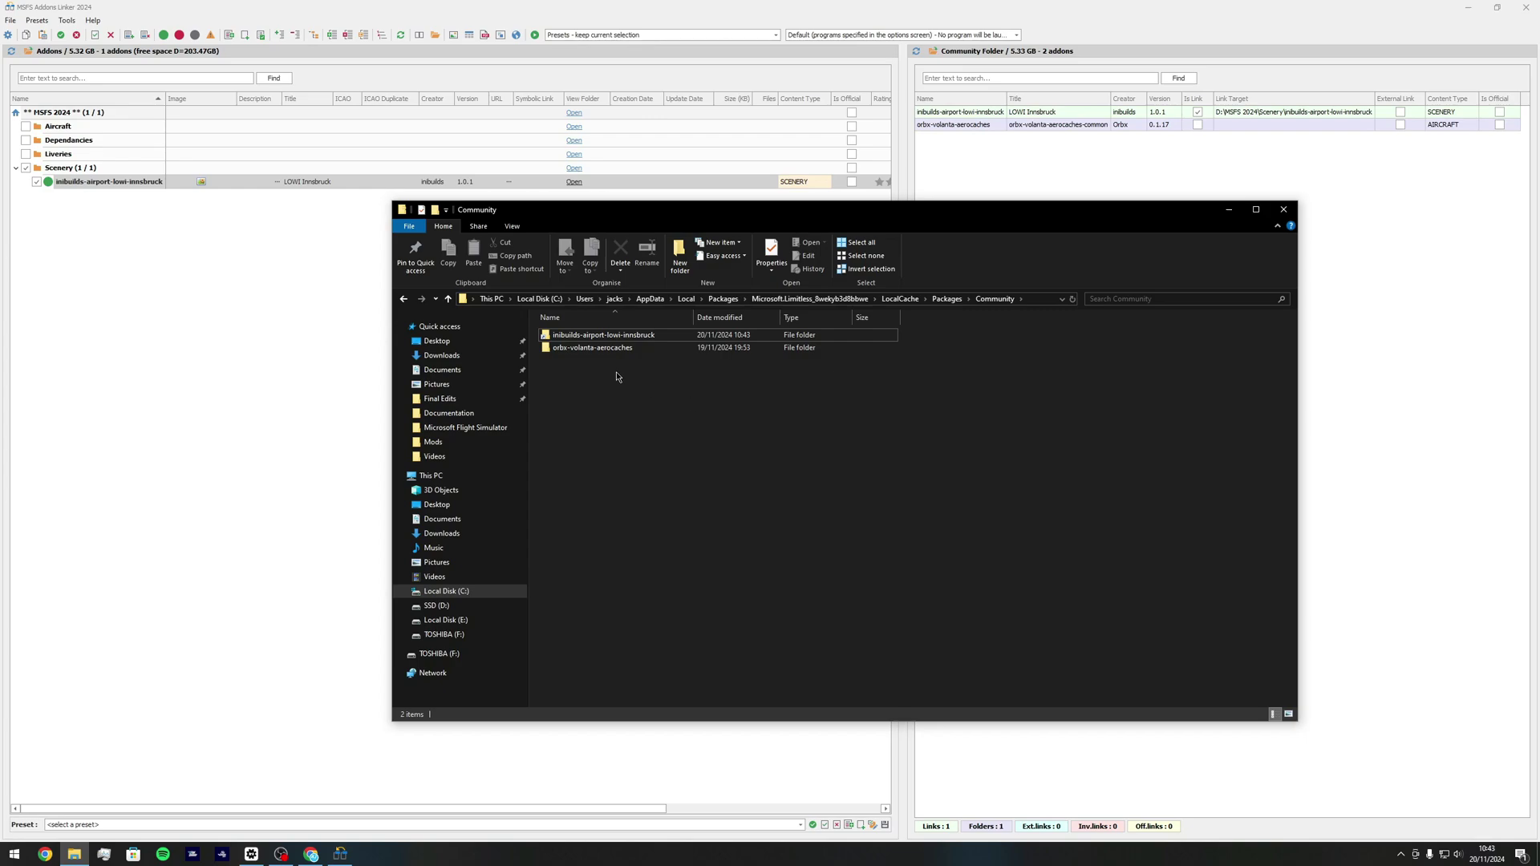
{"action": "left_click", "coordinate": [603, 335]}
{"action": "left_click", "coordinate": [594, 479]}
{"action": "left_click", "coordinate": [1280, 209]}
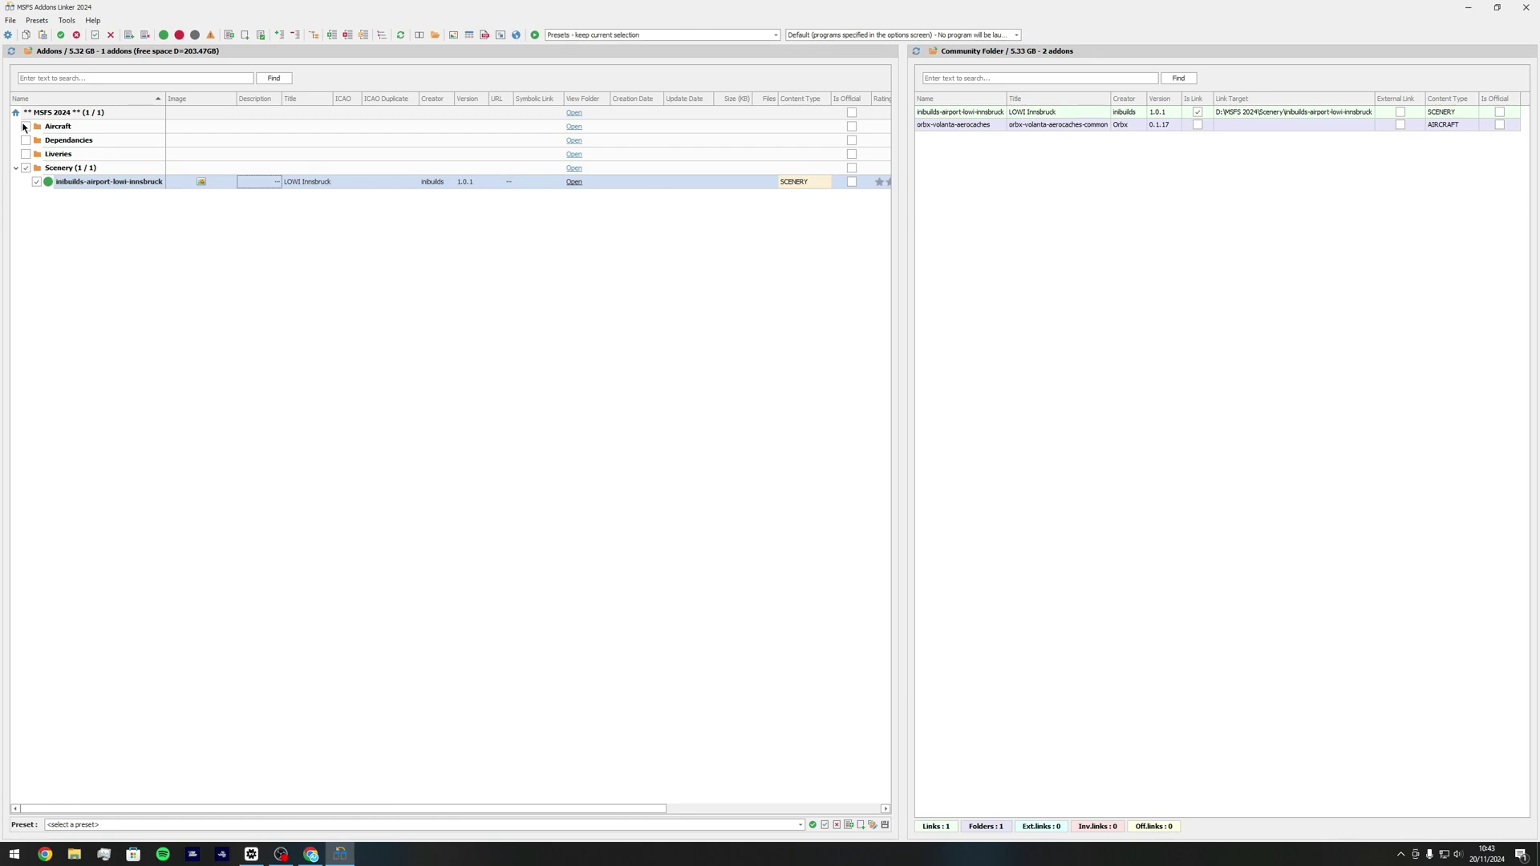